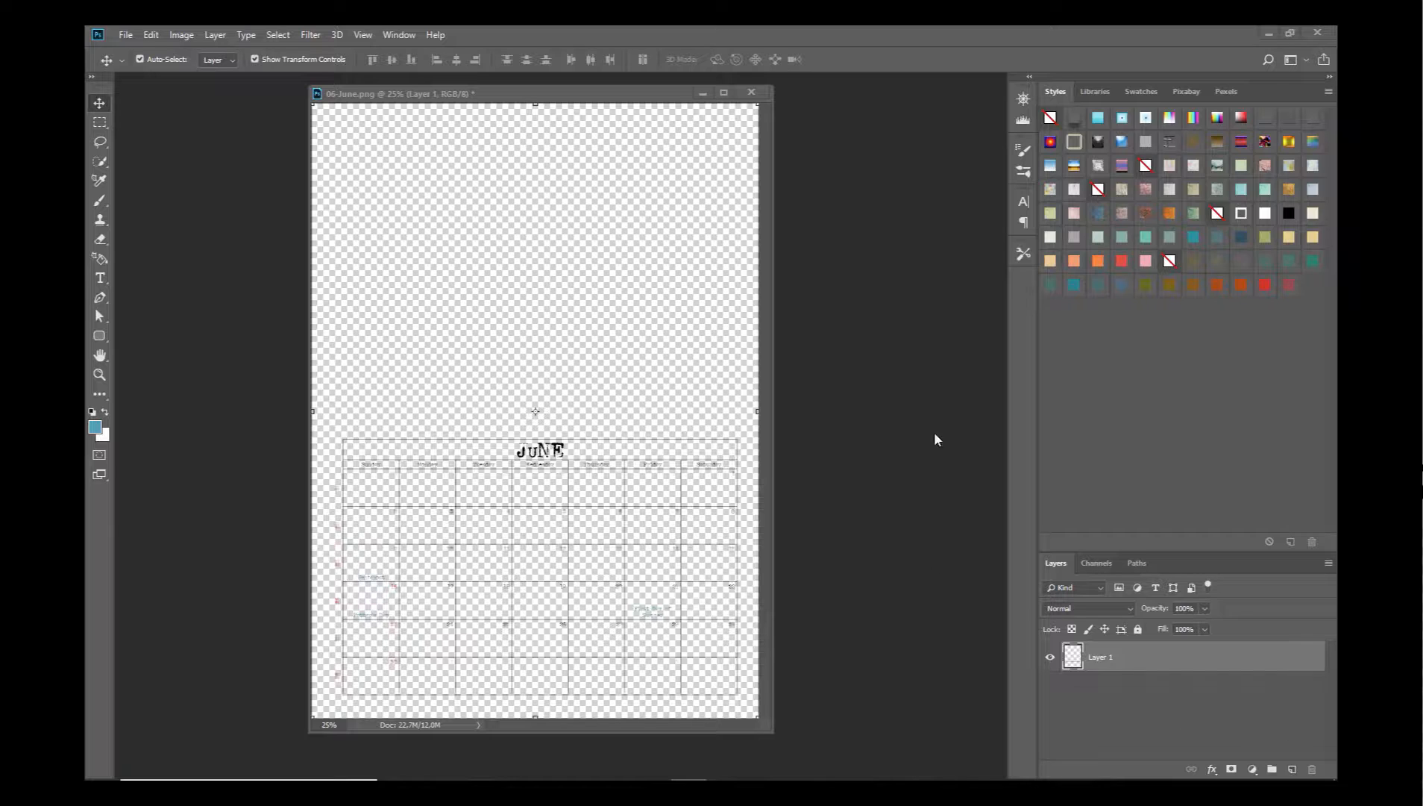
Step: Open the nbk-imagine-PP-Solid6 paper from the nbk-imagine-PP-Solids folder inside Juni
left_click(130, 38)
left_click(141, 66)
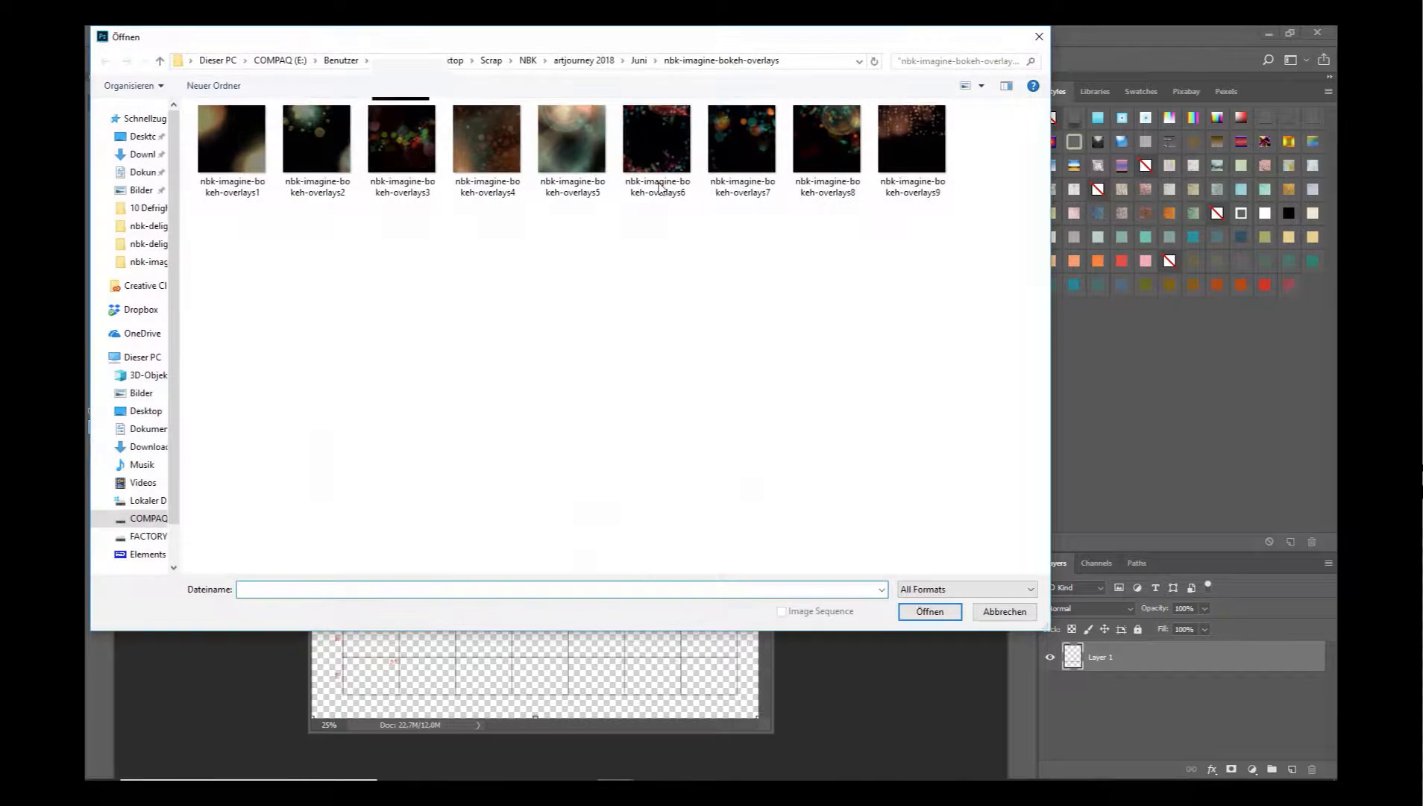
left_click(637, 60)
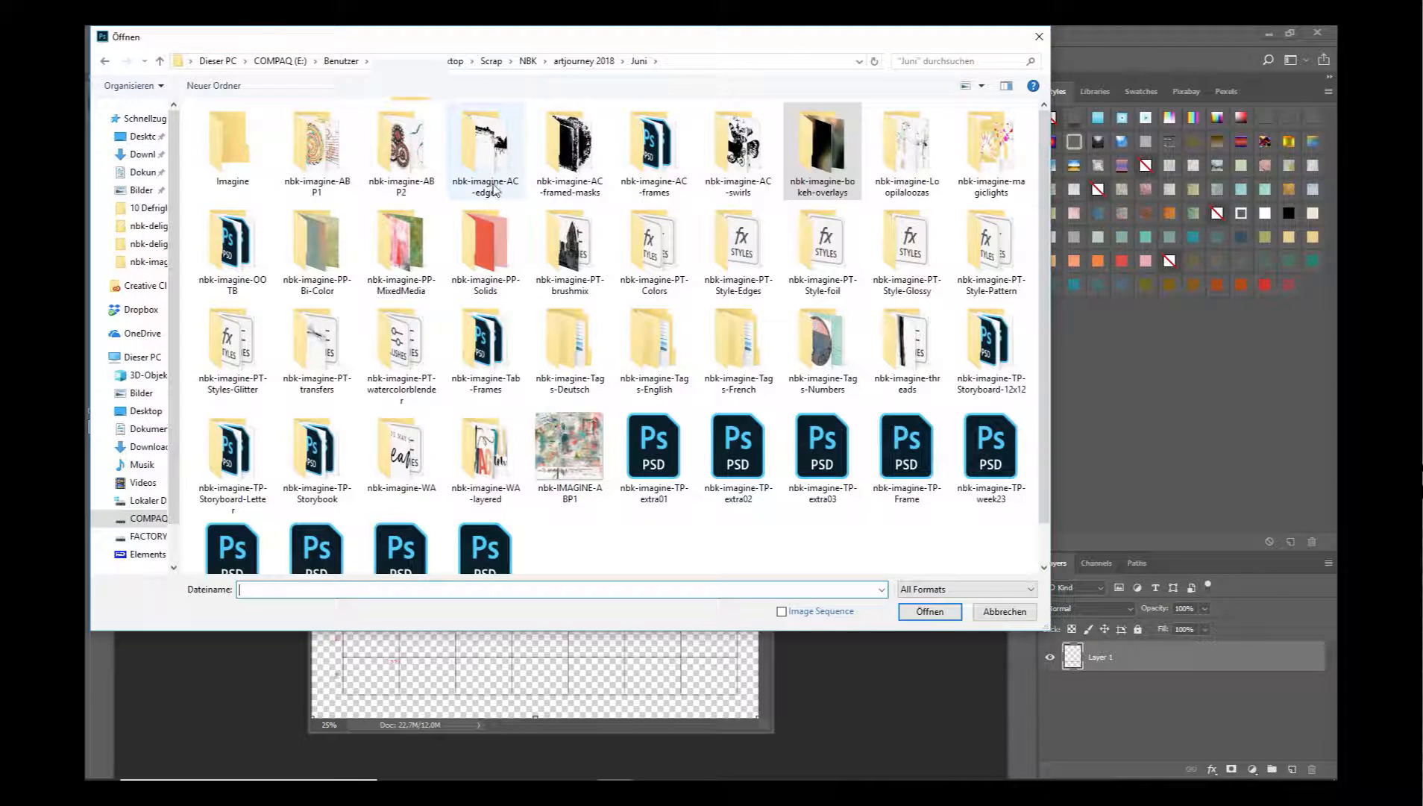
double_click(507, 288)
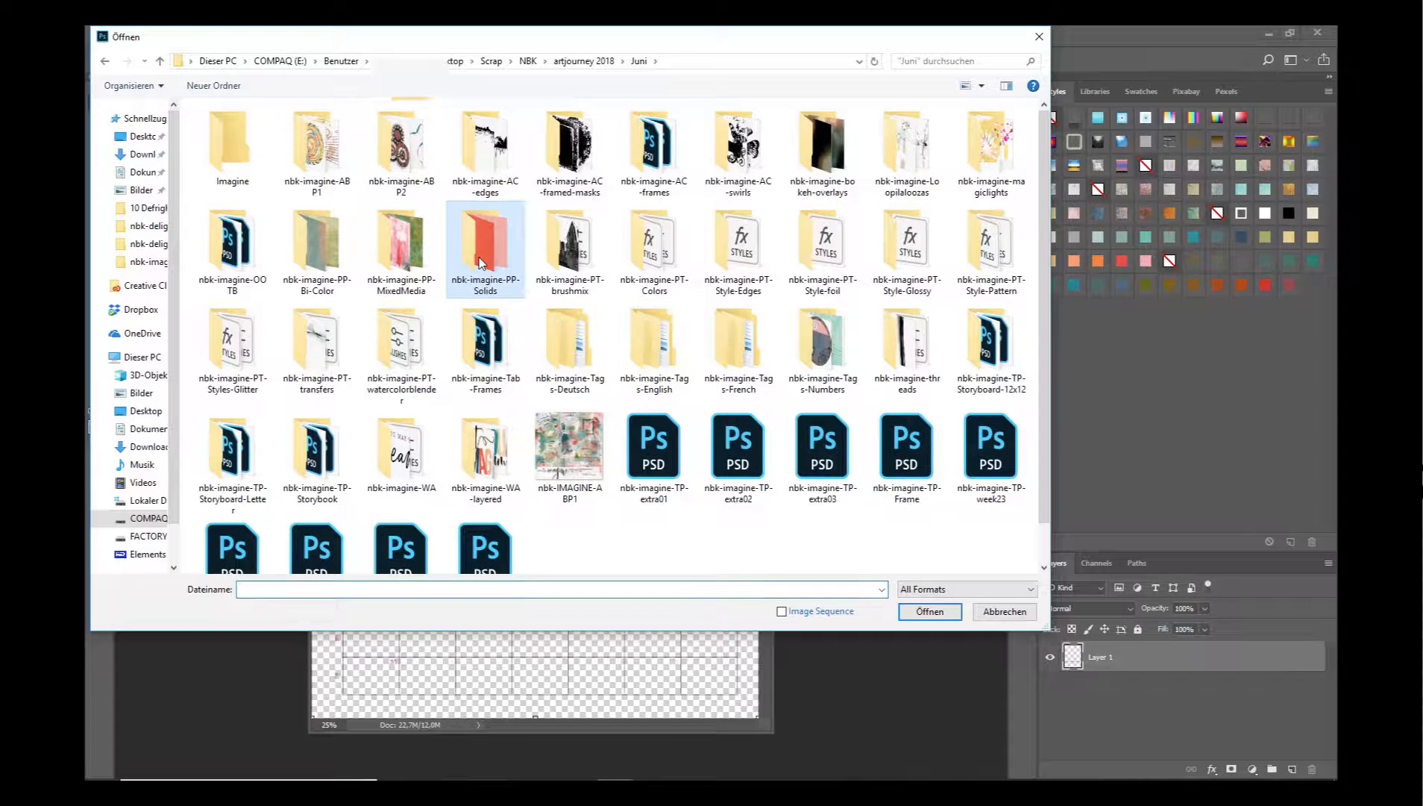
double_click(666, 171)
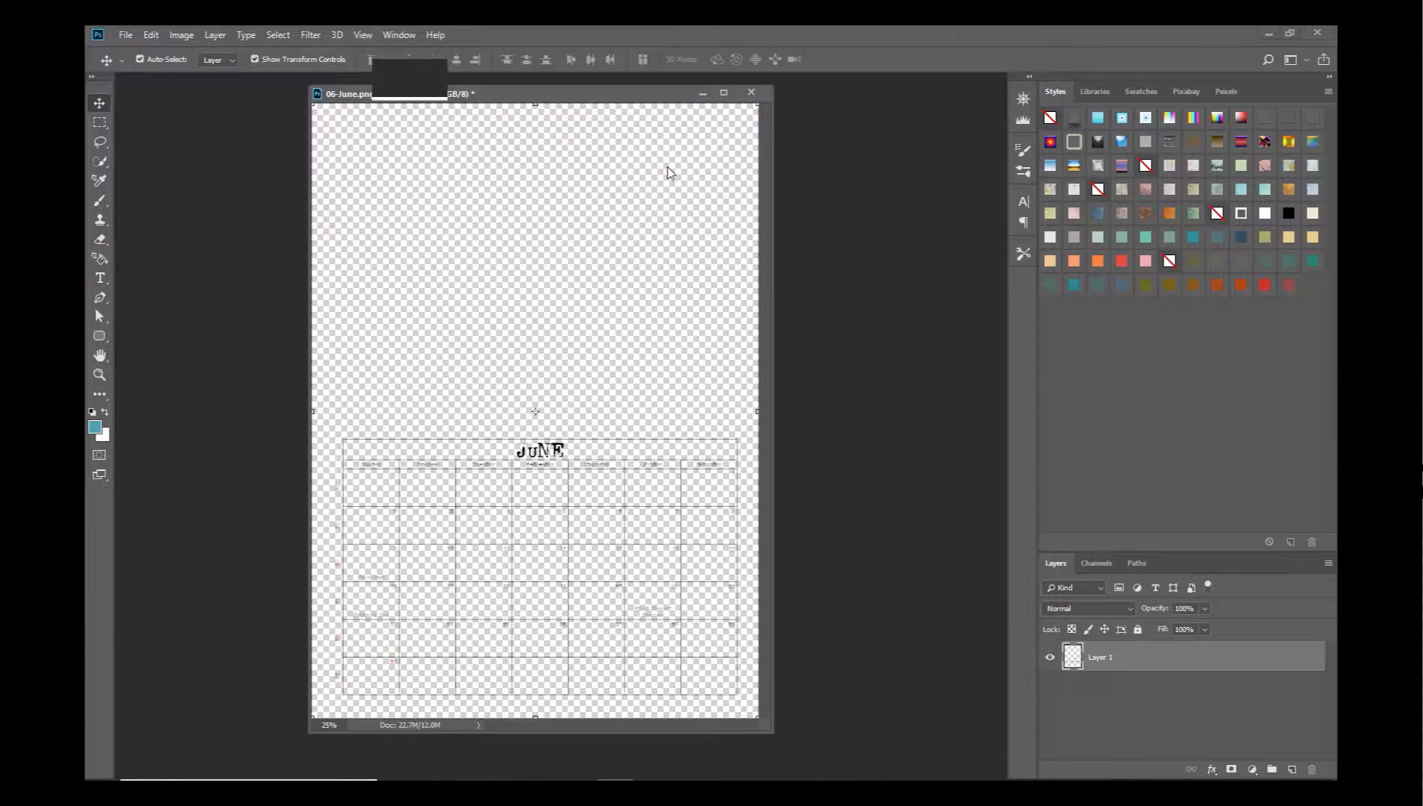
Step: Copy the Solid6 paper into the June calendar beneath Layer 1 and close the paper's own file
left_click_drag(311, 289, 506, 258)
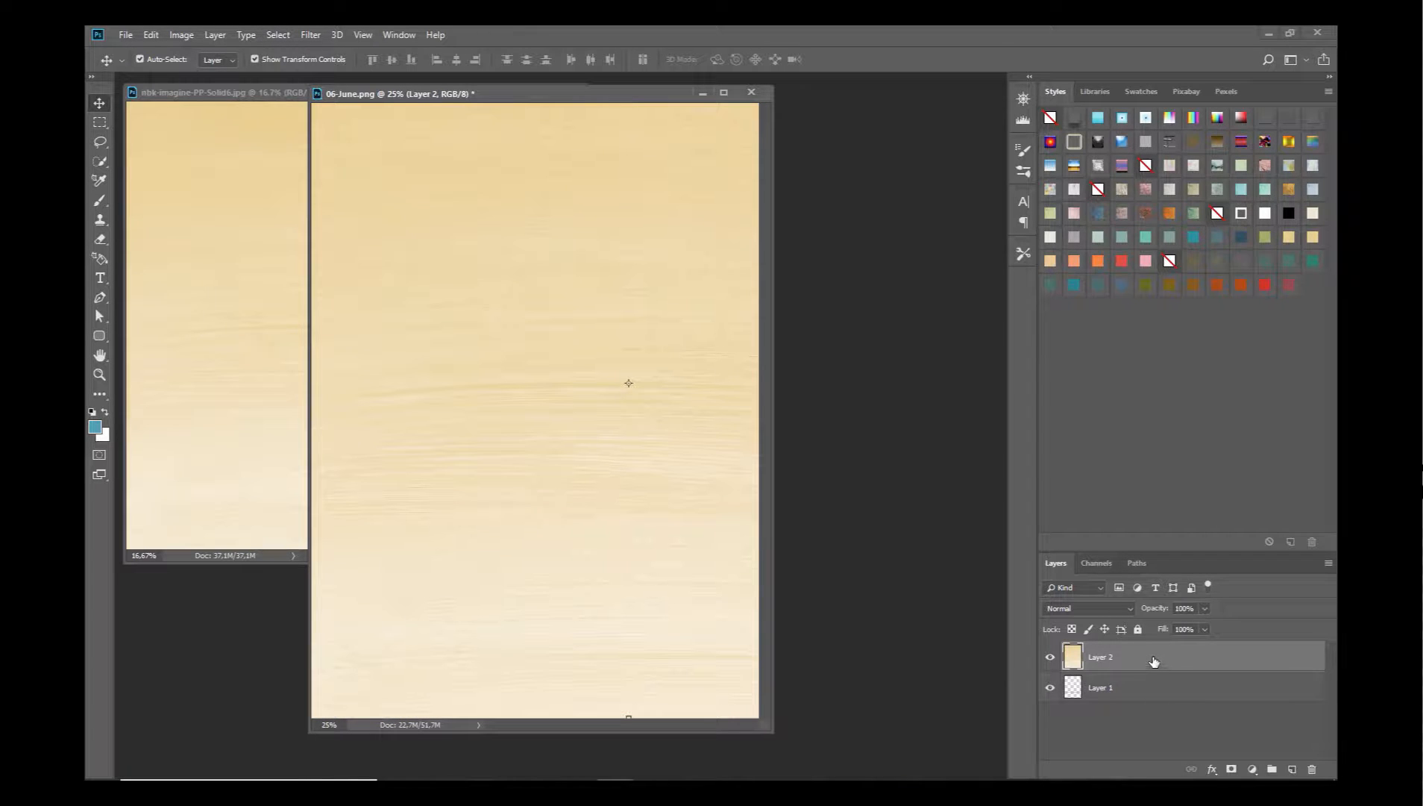
left_click_drag(1154, 660, 1148, 695)
left_click(257, 149)
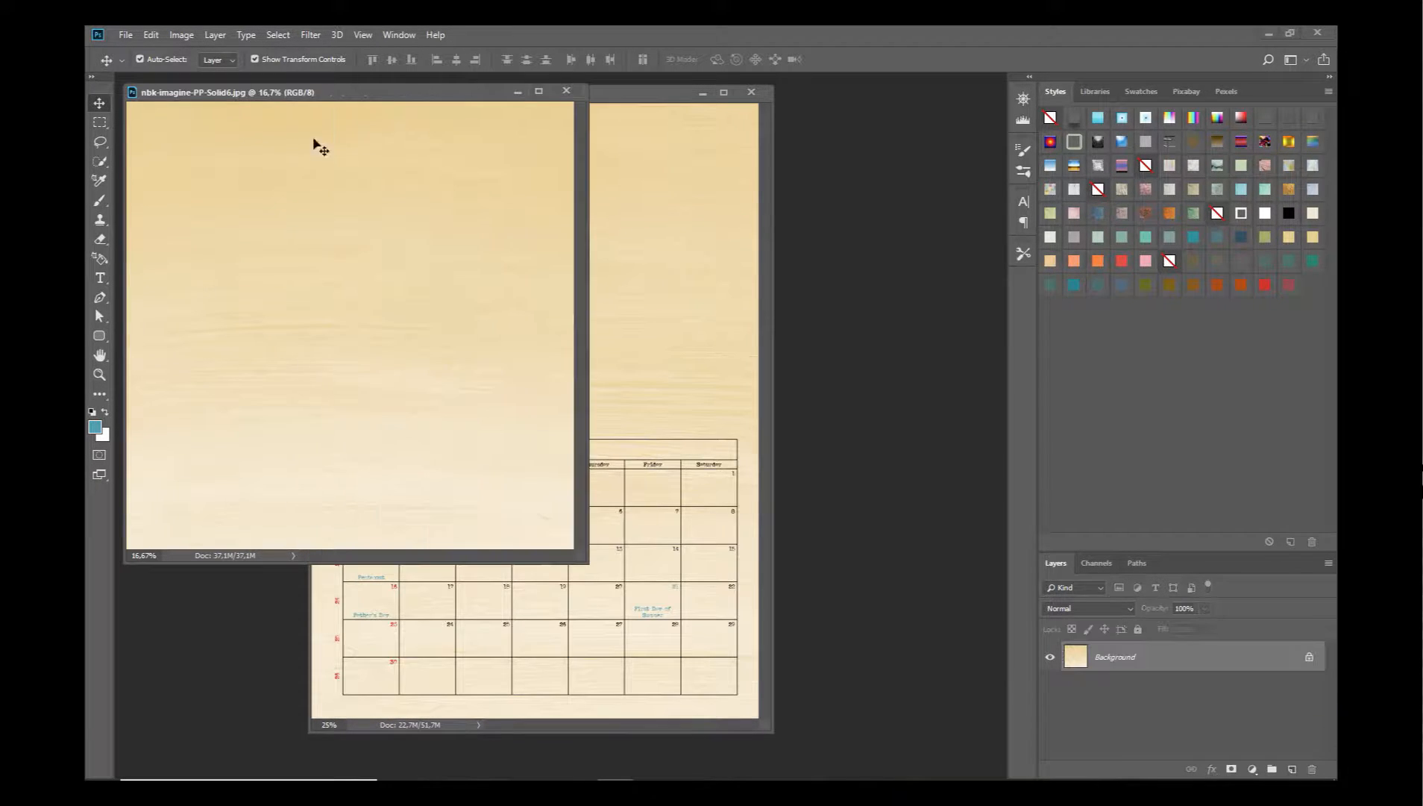
left_click(561, 93)
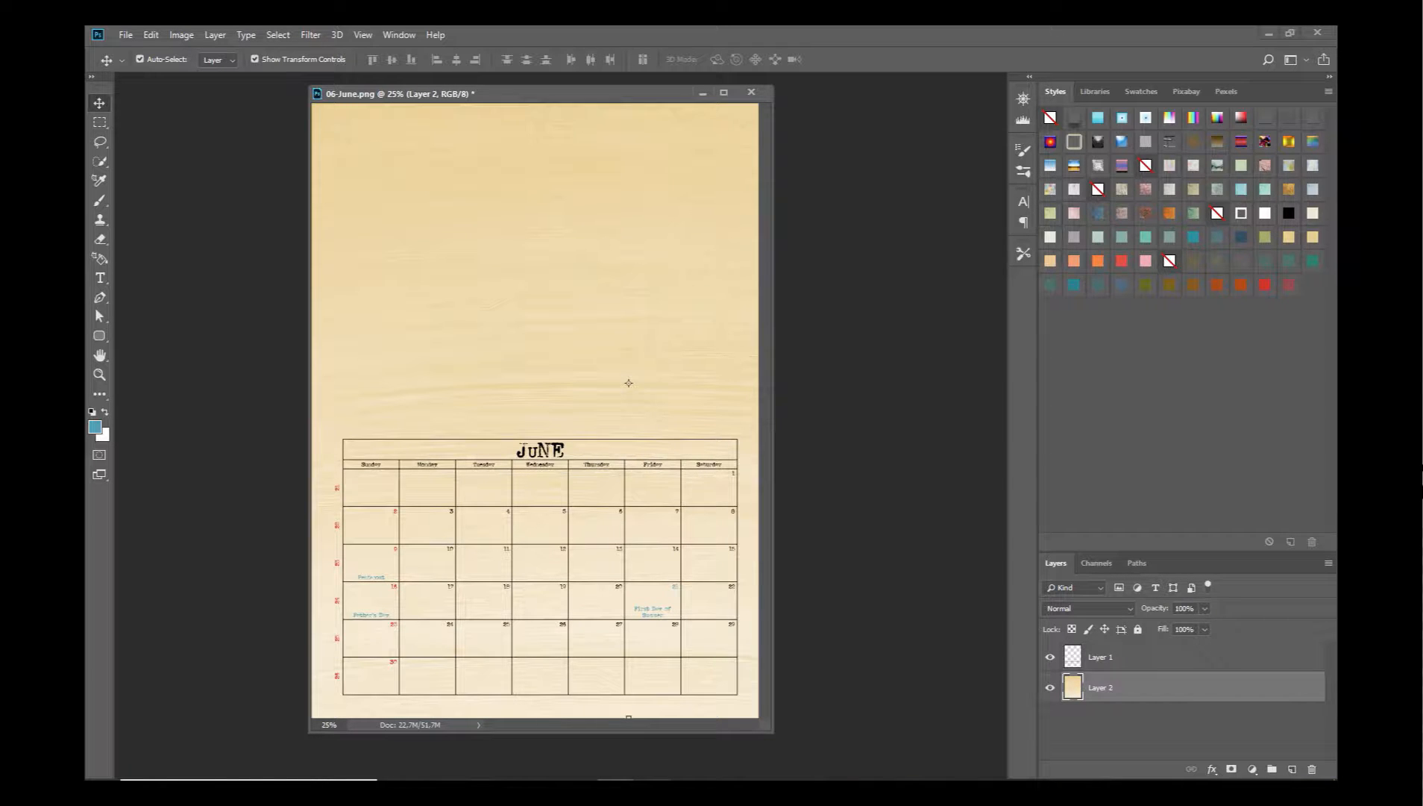
Step: Copy the city-graffiti photo from Untitled-1 onto the upper part of the June calendar and close Untitled-1 without saving
mouse_move(616, 782)
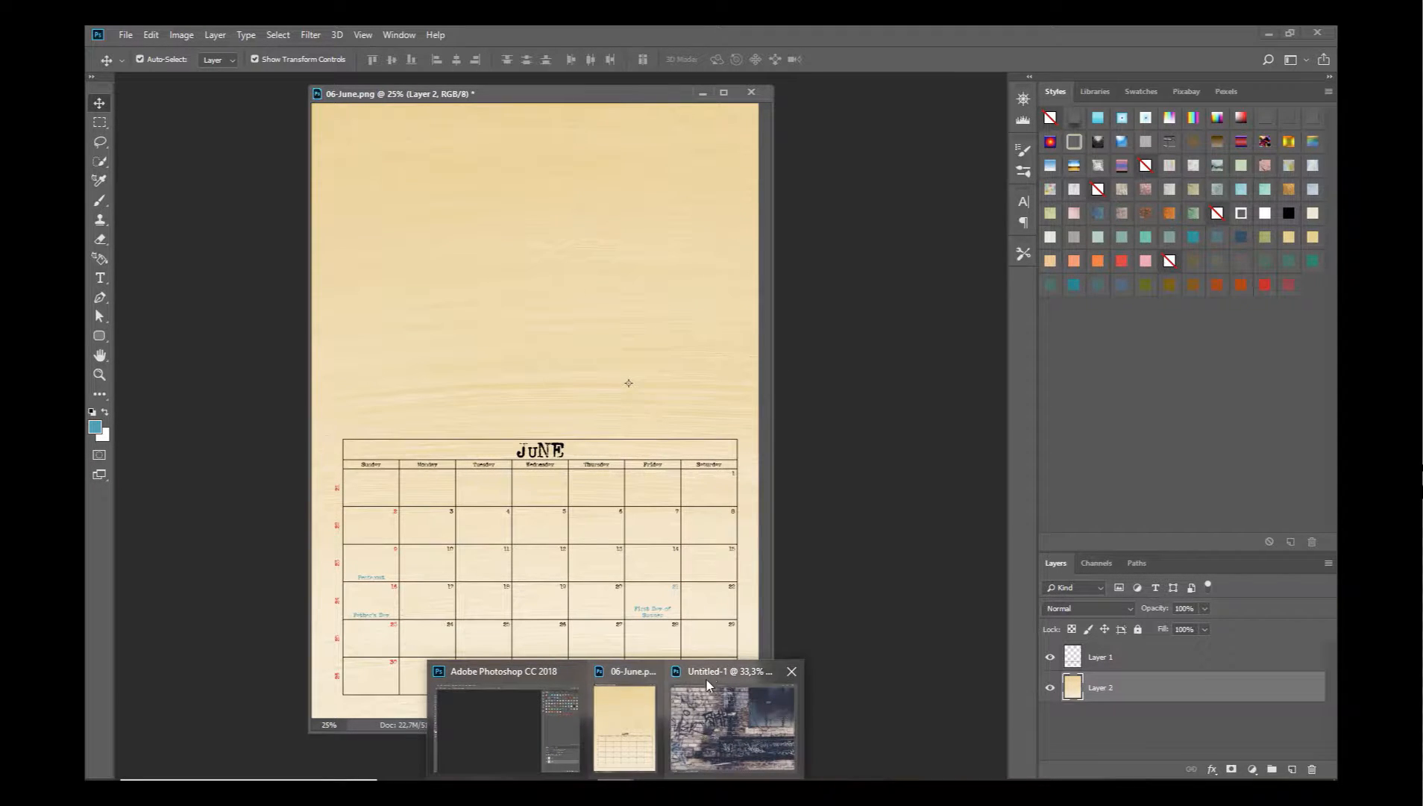
left_click(707, 679)
left_click_drag(621, 85, 722, 286)
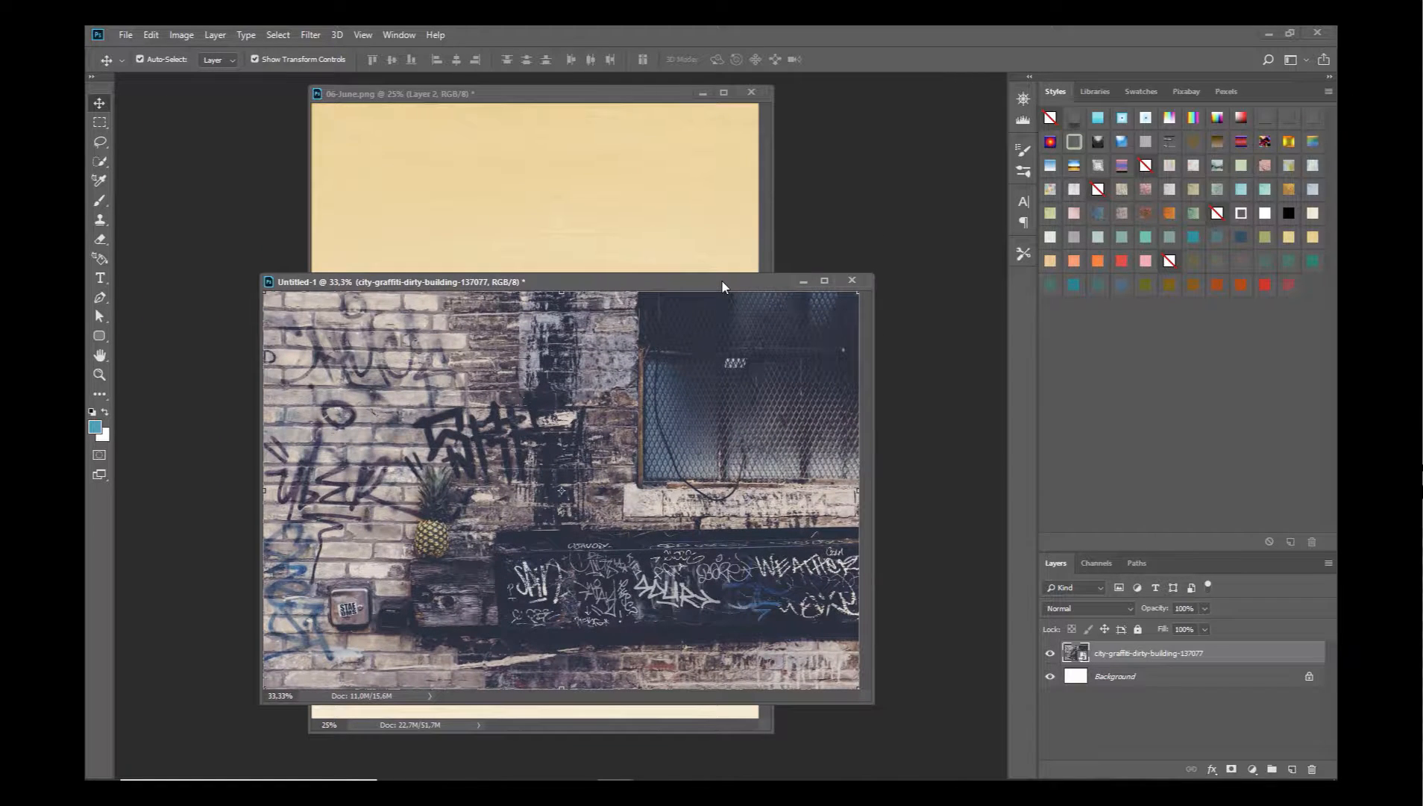
left_click_drag(565, 452, 559, 224)
left_click(784, 335)
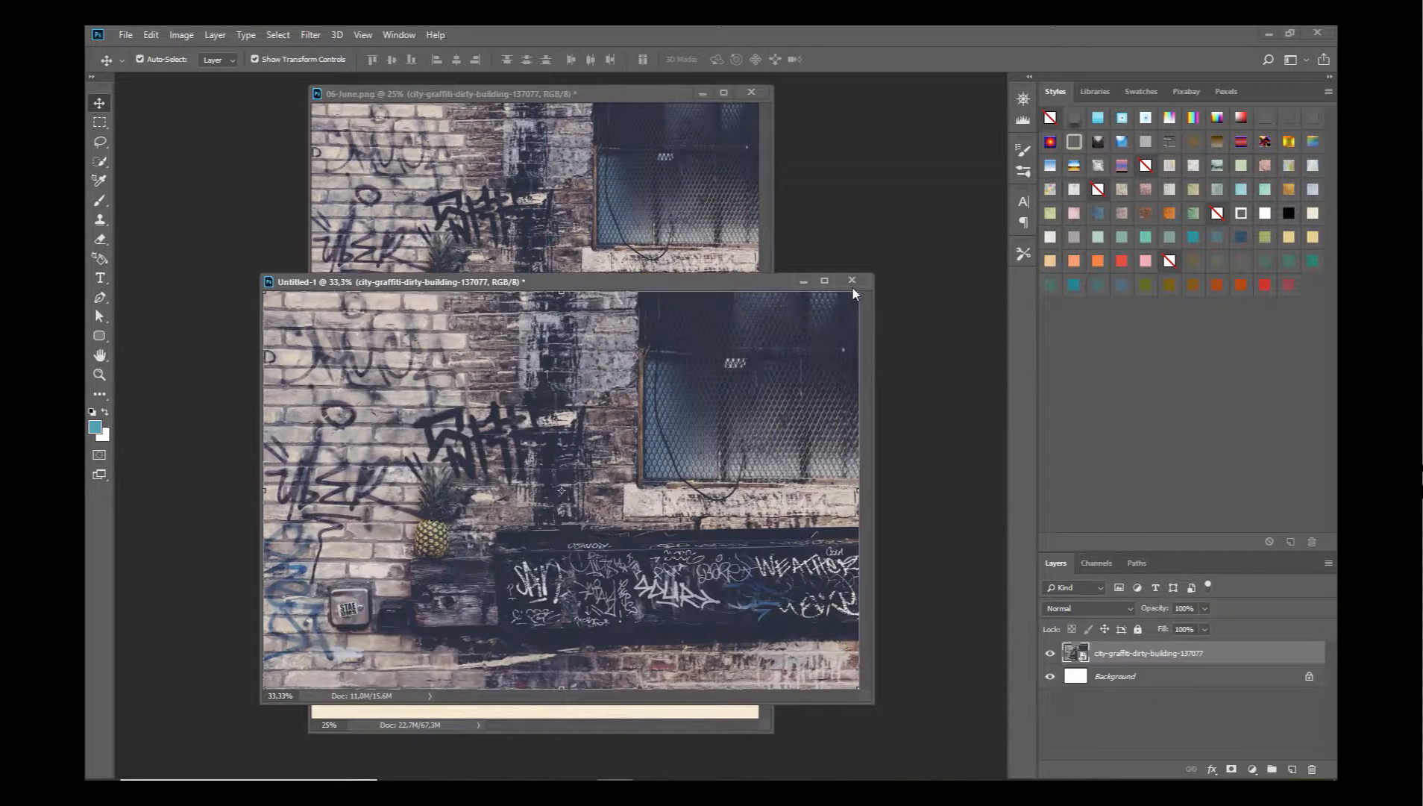
left_click(851, 281)
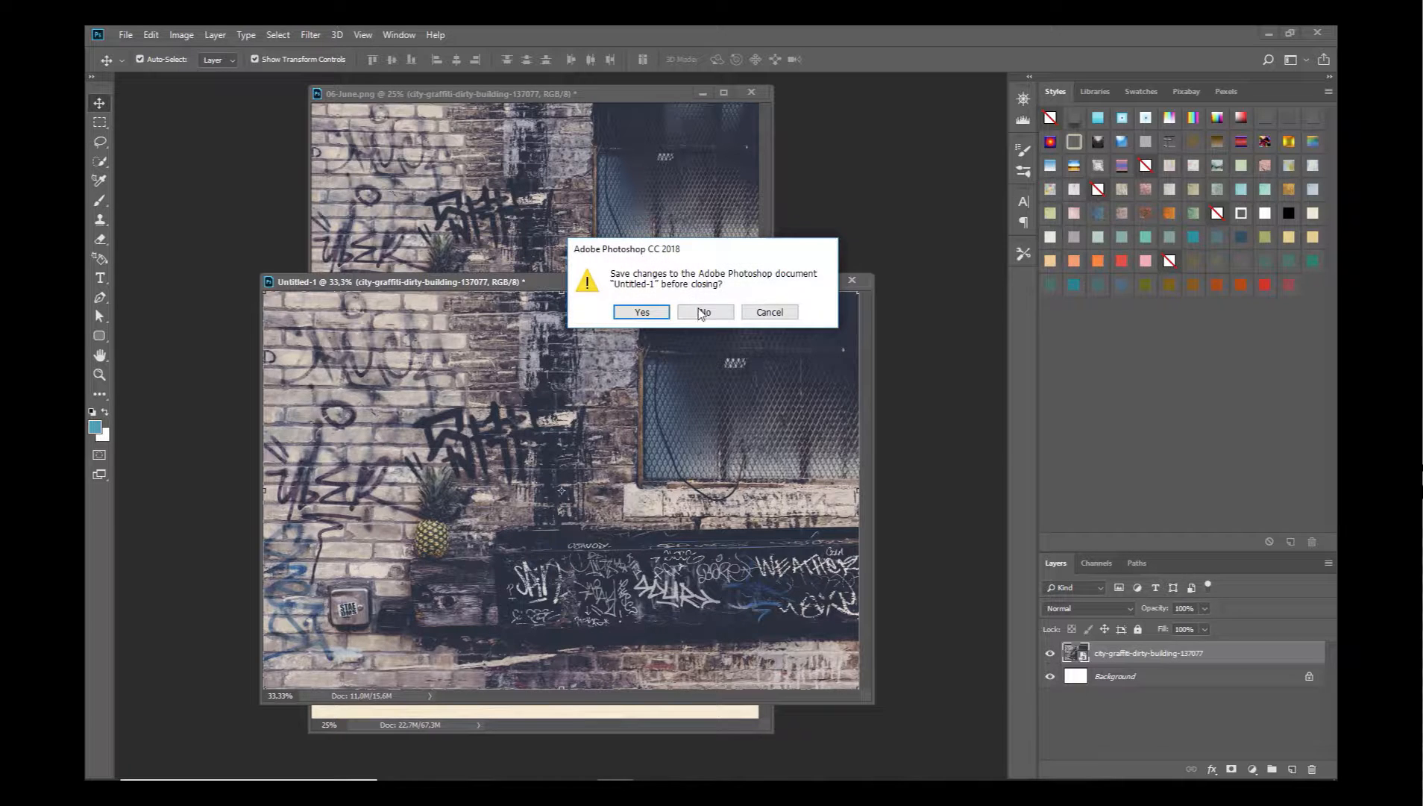
left_click(702, 311)
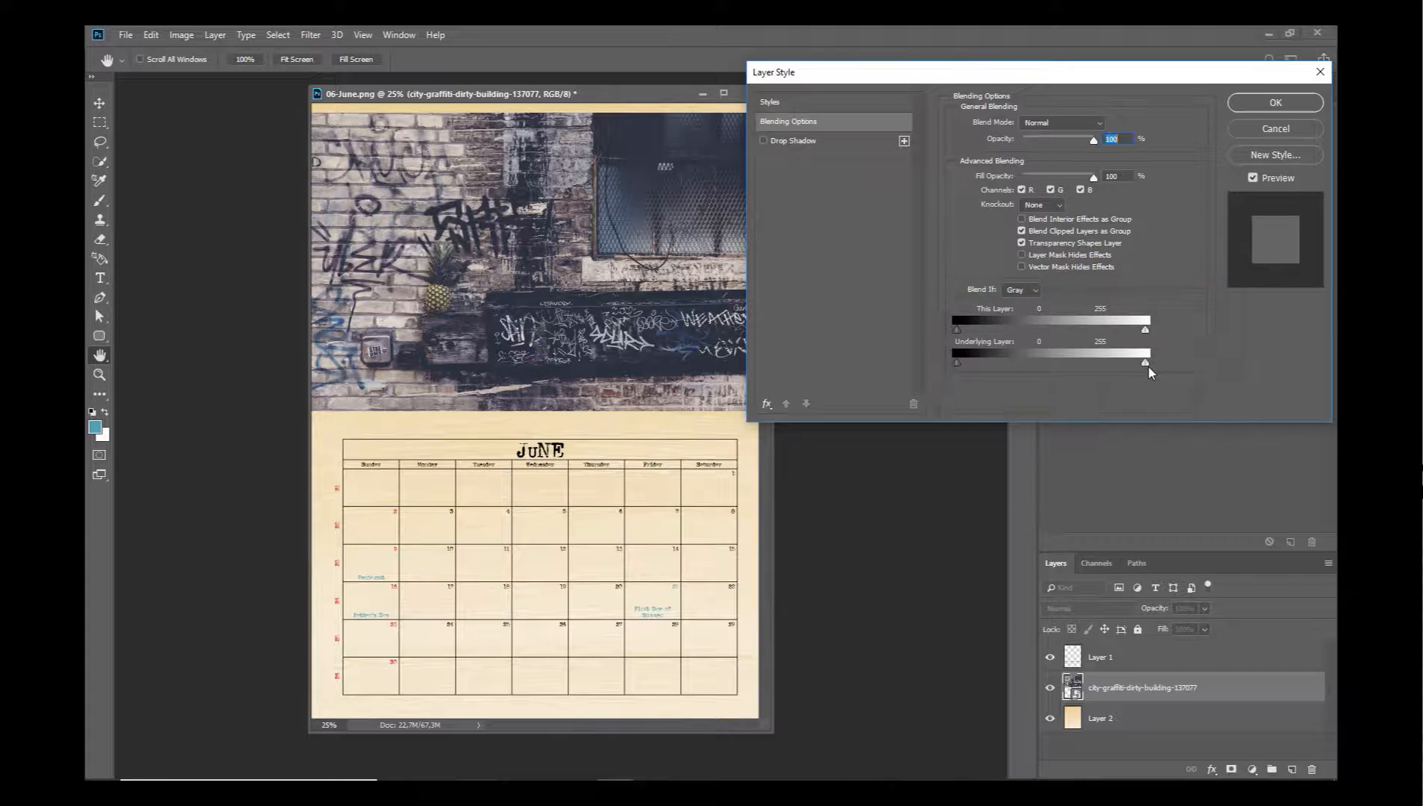
Step: Set the graffiti layer's Blend If ranges to 11/46 and 202/231 for This Layer and 213/234 for the underlying highlights
left_click_drag(1142, 365, 1128, 330, "alt")
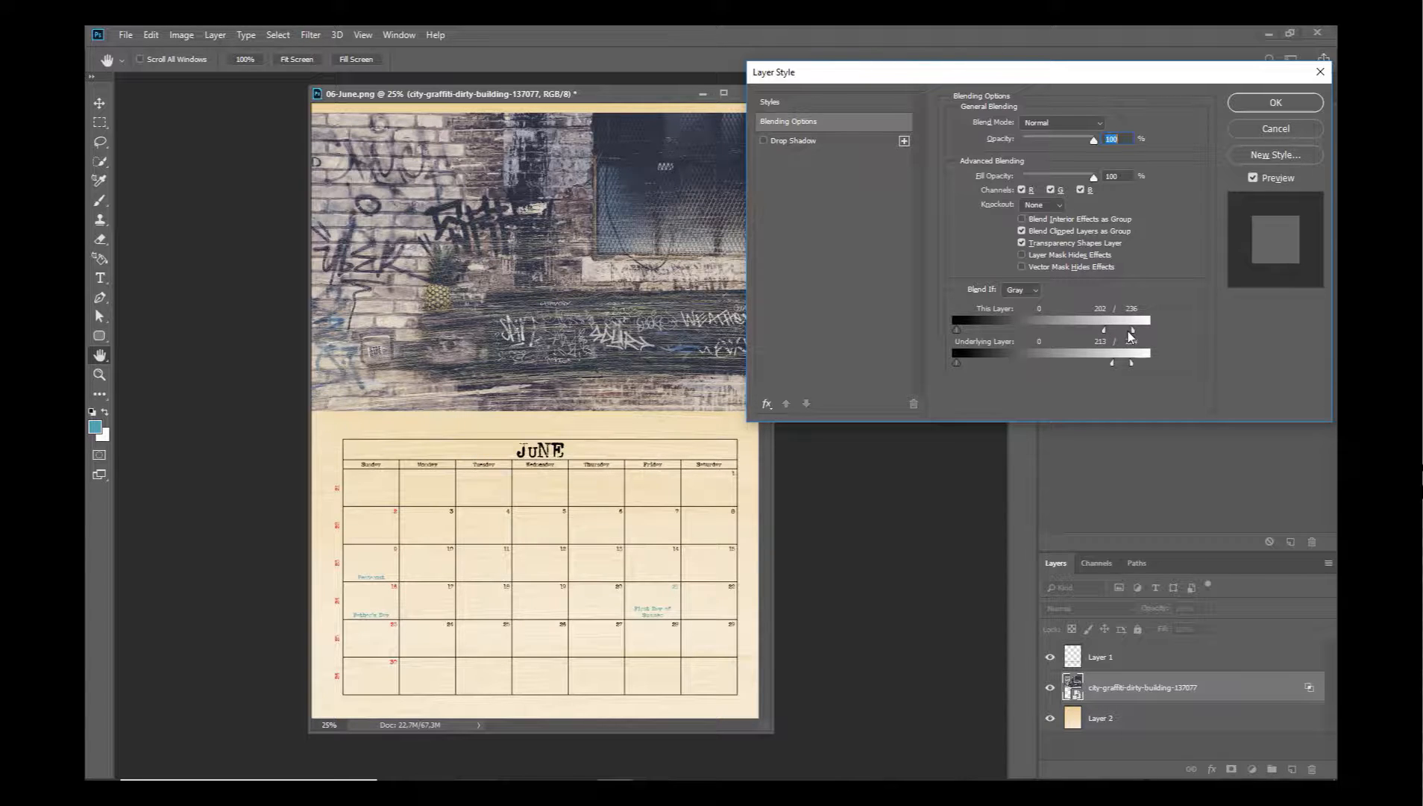
left_click_drag(957, 331, 992, 333)
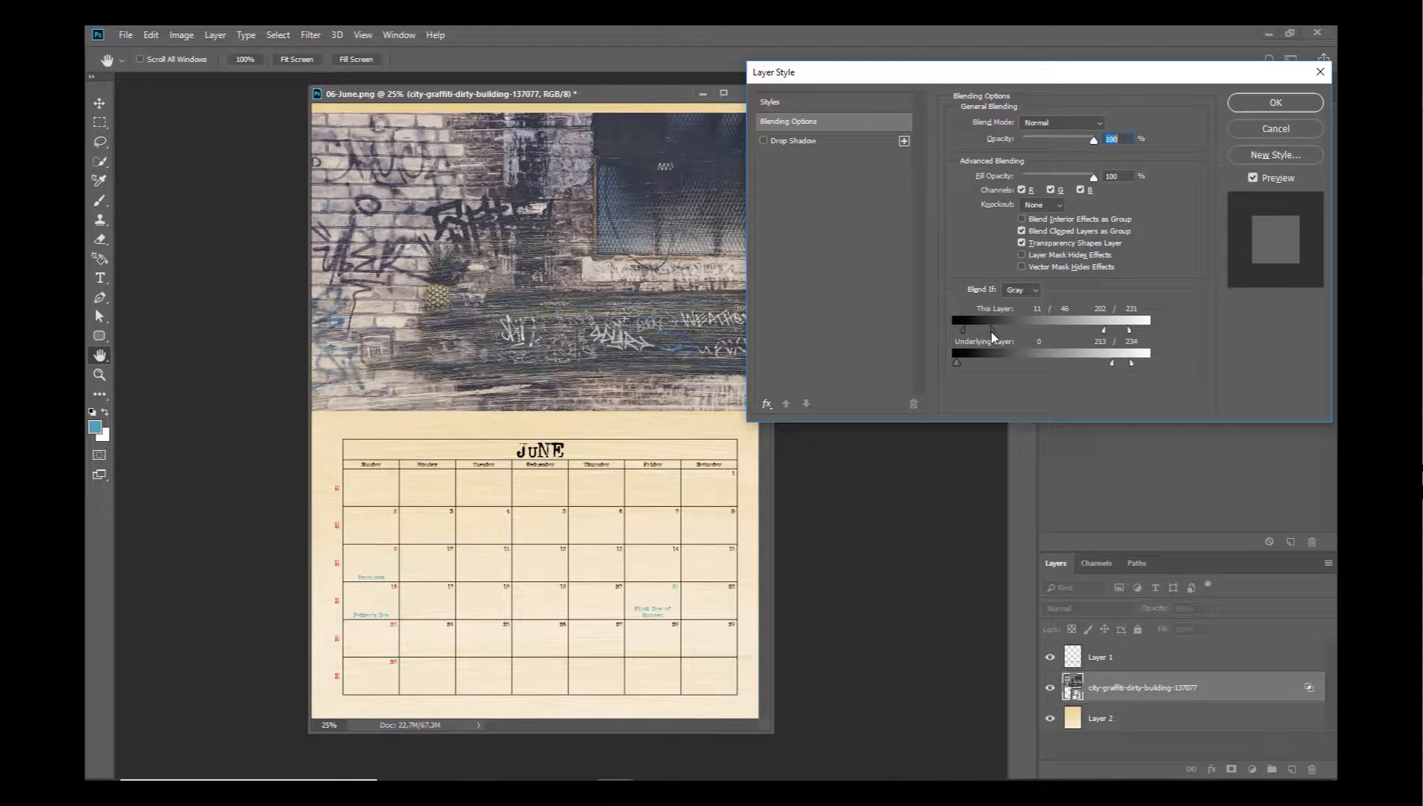
left_click(1274, 102)
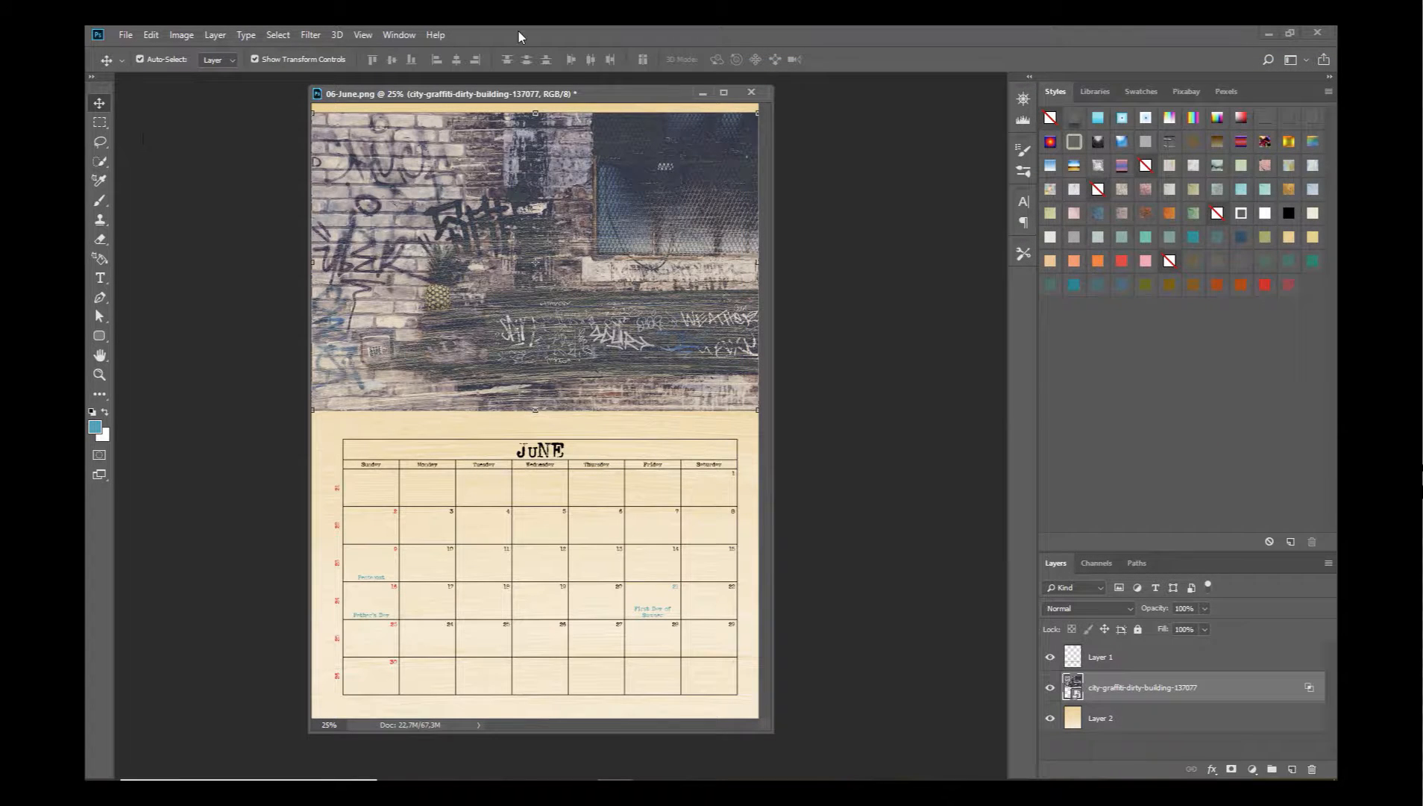
Step: Add a layer mask to the graffiti photo and ready the Gradient tool with the Neutral Density gradient
left_click(1232, 770)
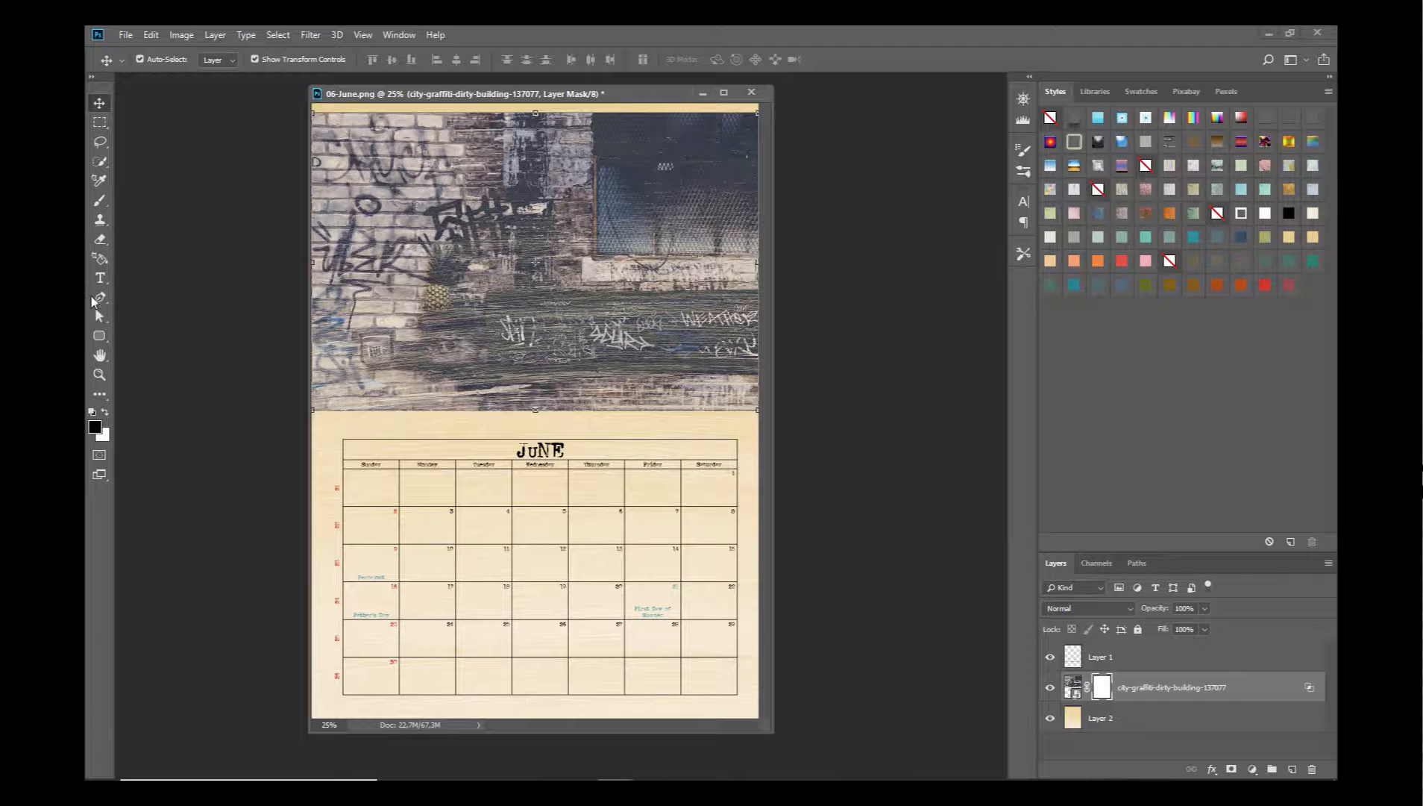
key("i")
left_click(99, 393)
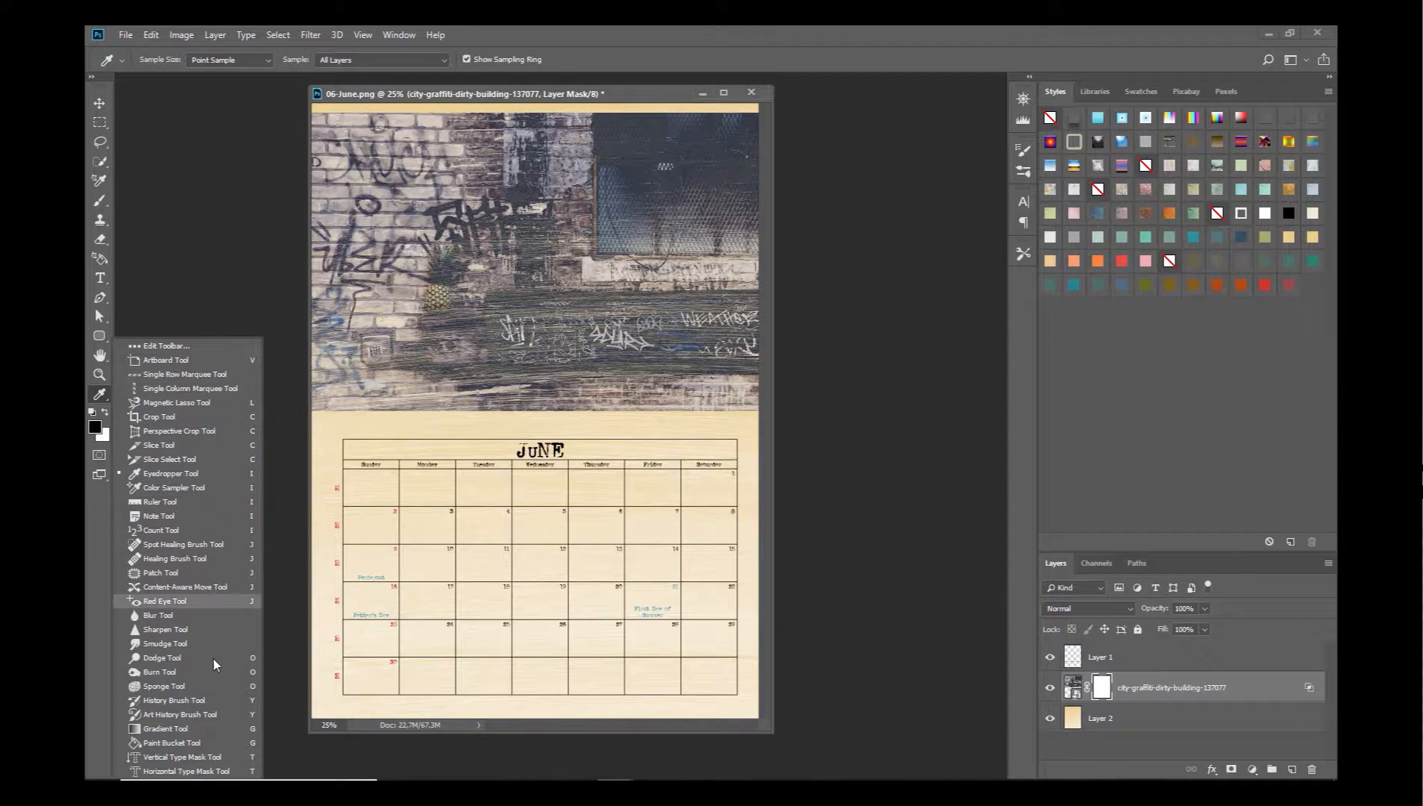
left_click(168, 727)
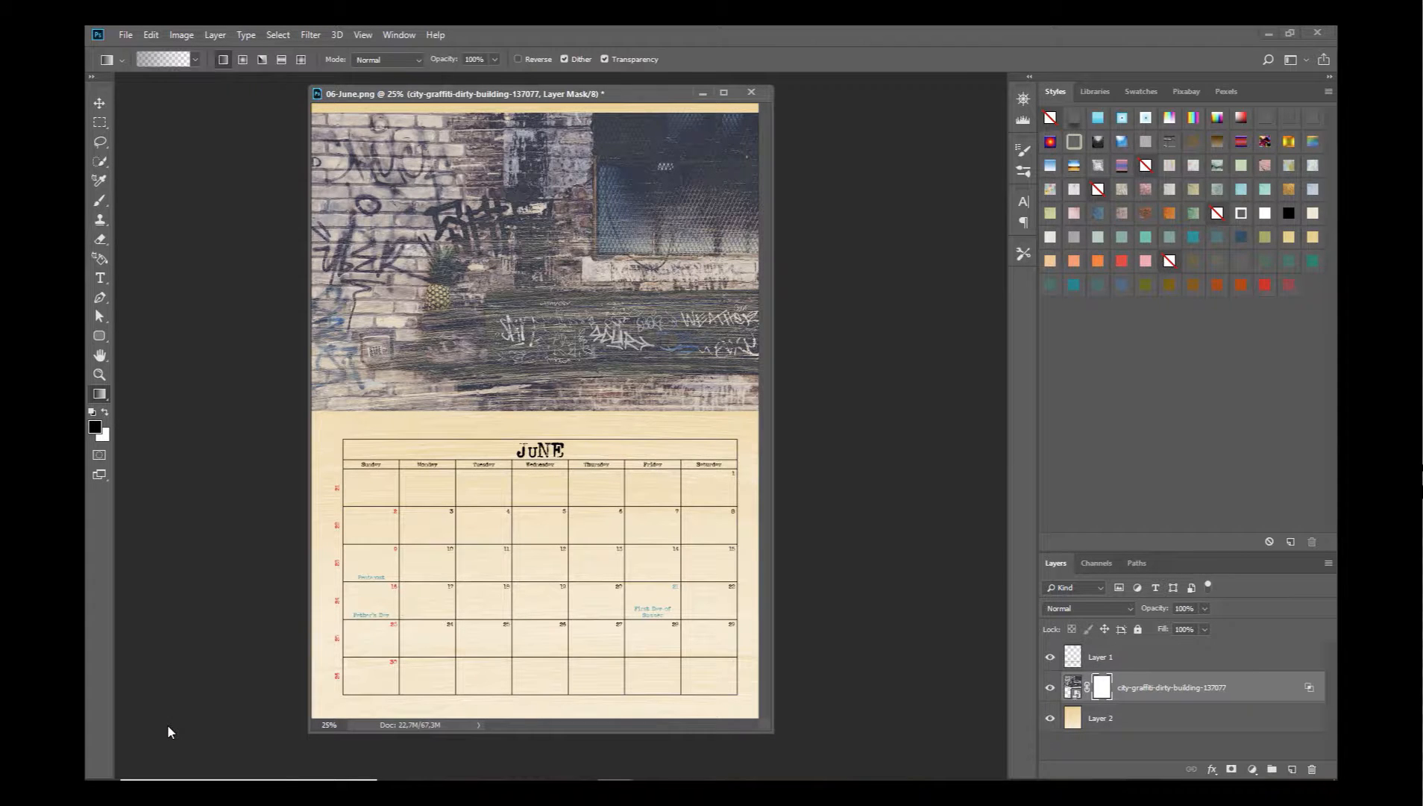
left_click(161, 65)
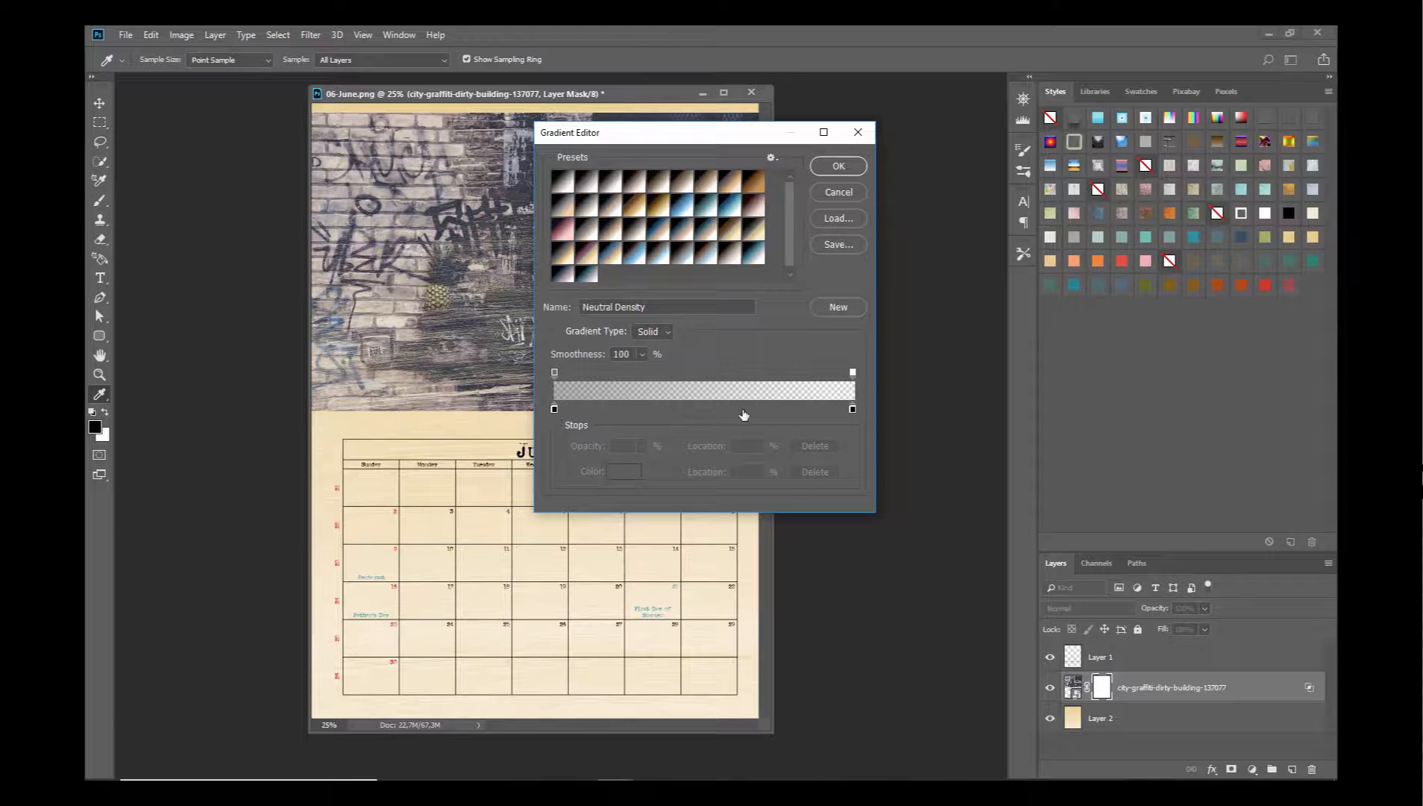
left_click(839, 166)
Step: Fade the photo's lower part into the paper with upward gradients on the mask, and move the photo up to the page's top edge
left_click_drag(527, 422, 529, 163)
left_click_drag(530, 424, 534, 323)
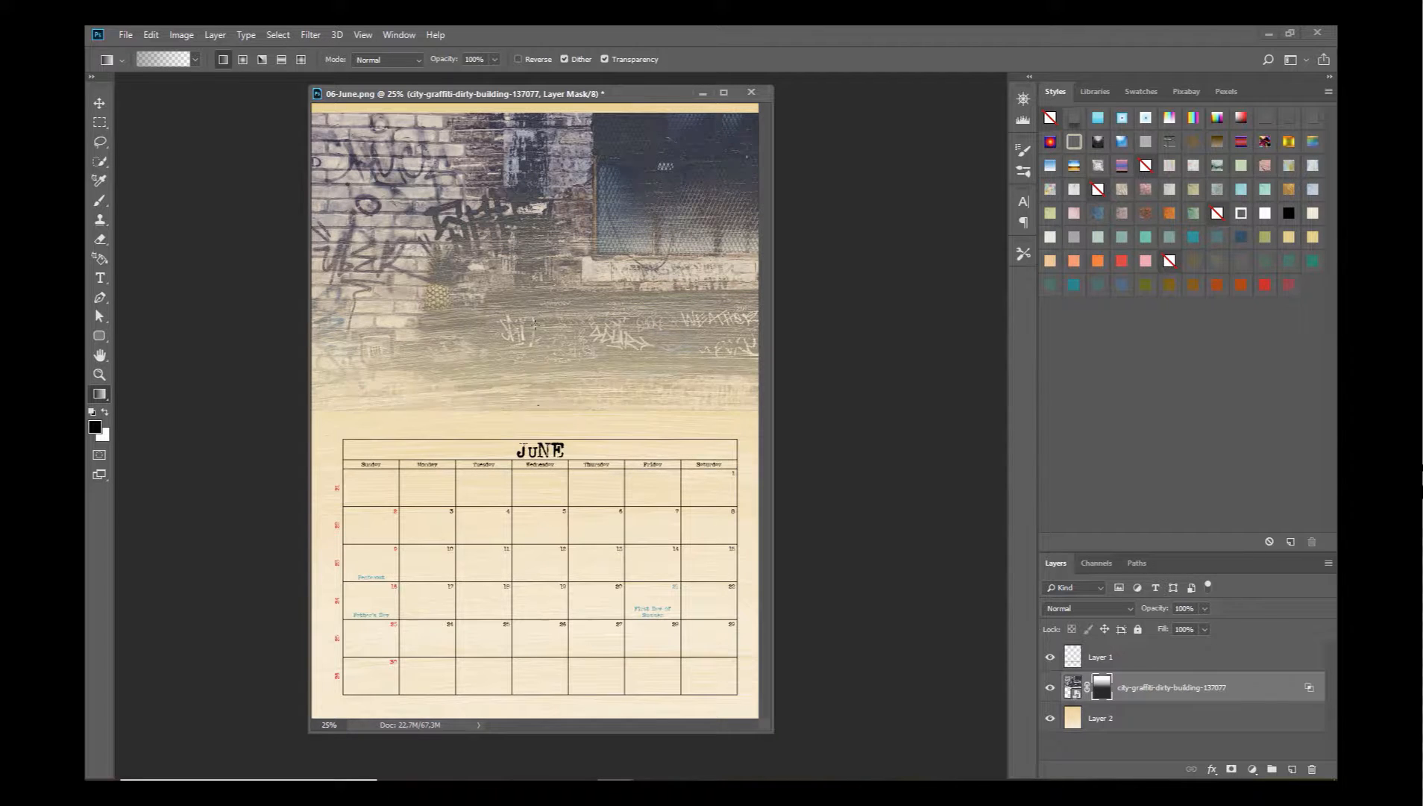
left_click_drag(553, 414, 556, 306)
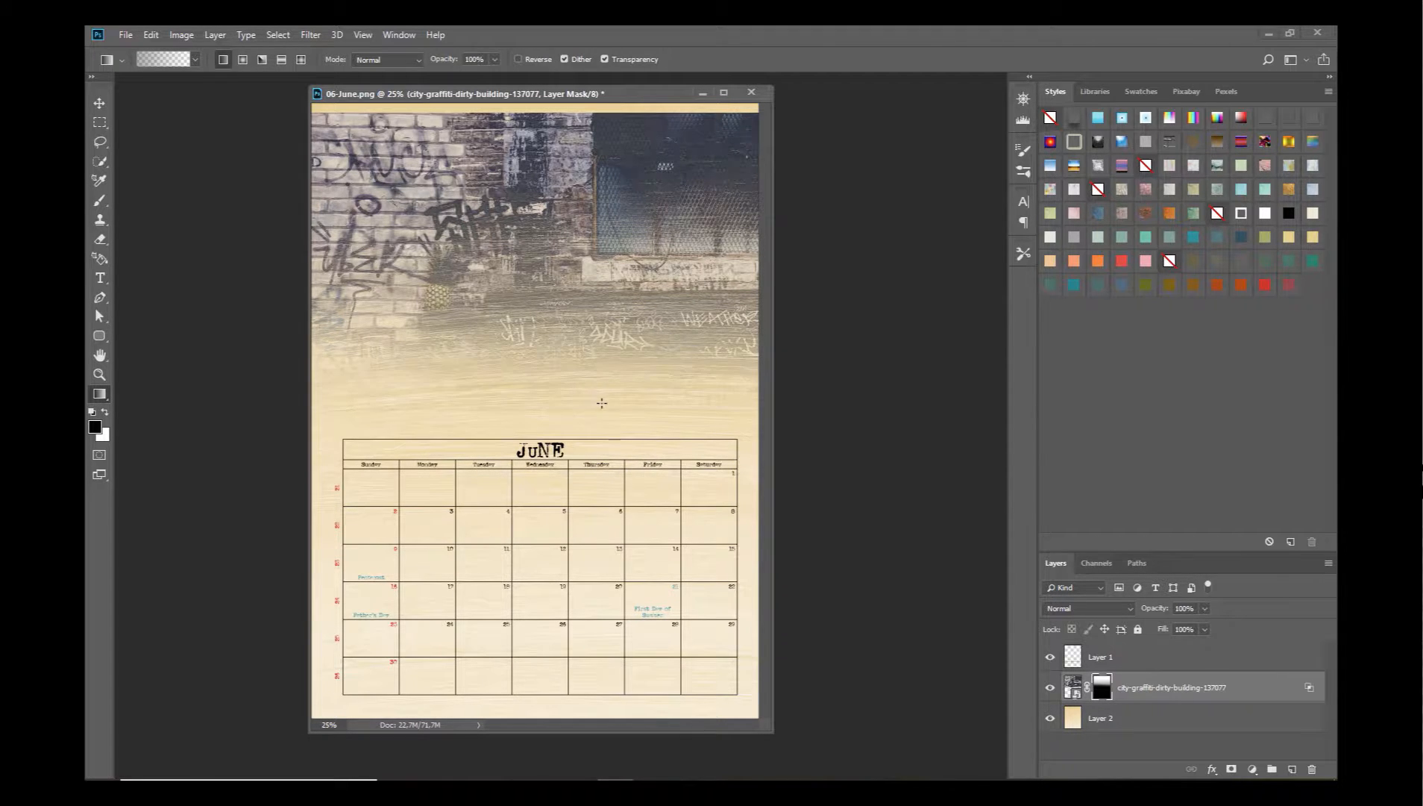
left_click(99, 104)
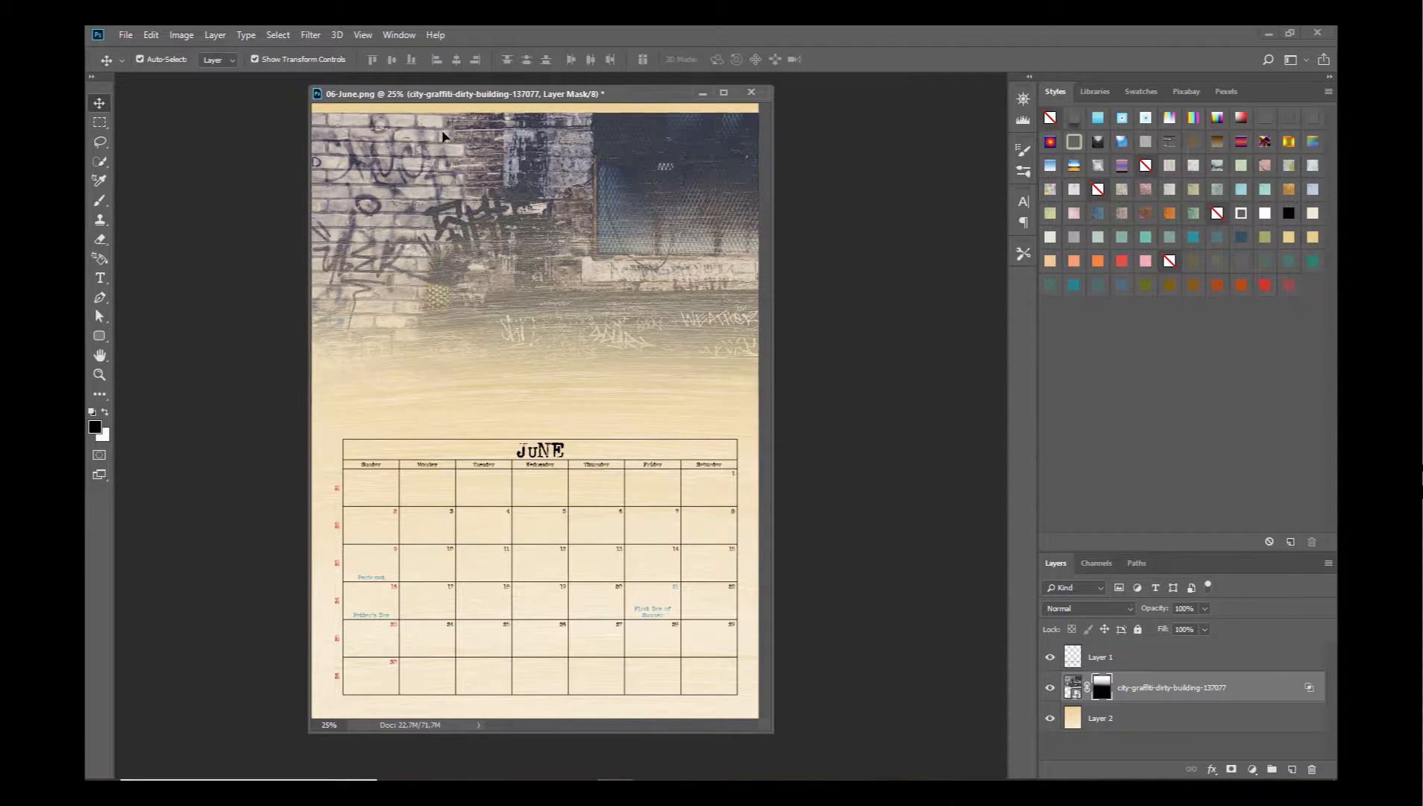
left_click_drag(442, 138, 442, 130)
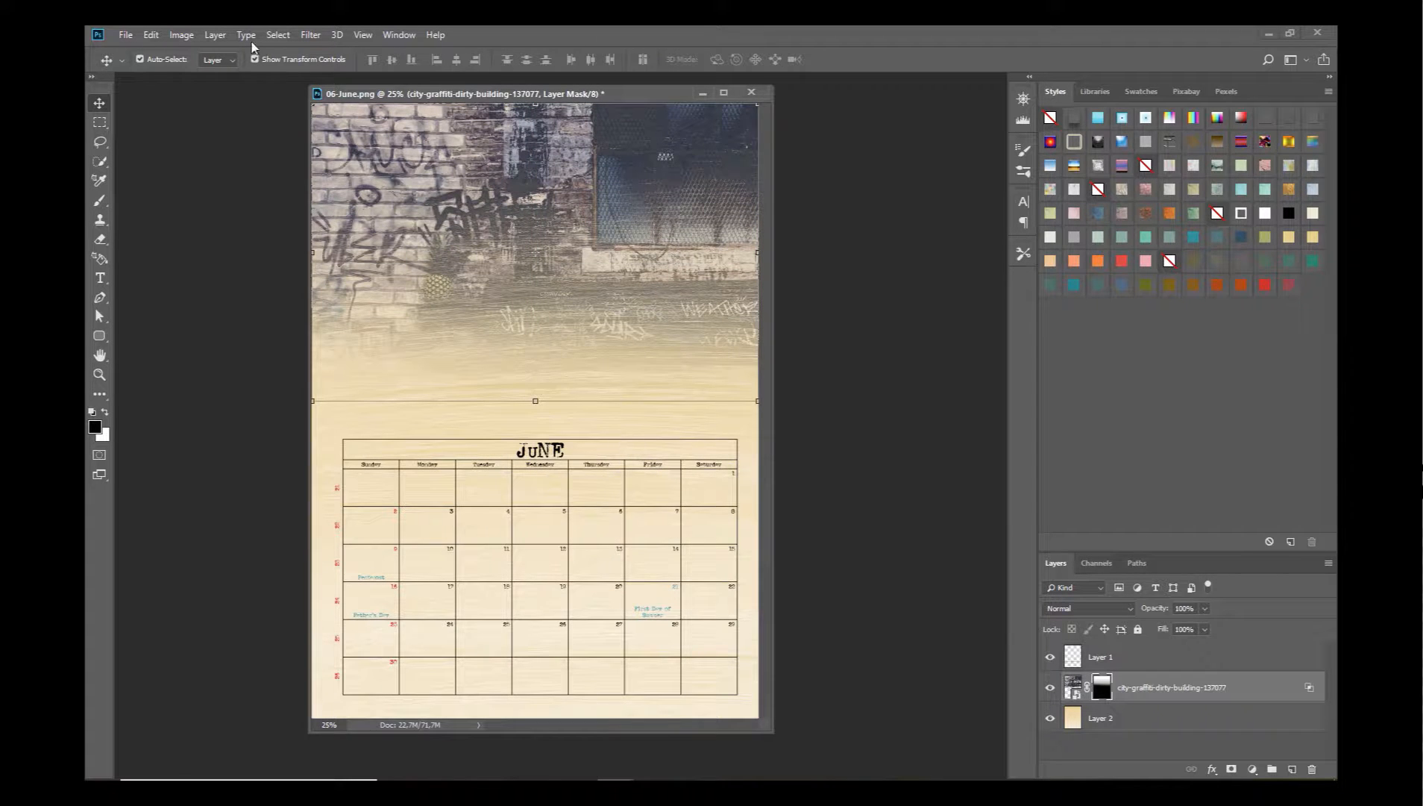
Step: Open the nbk-imagine-ABP1-4 texture from the nbk-imagine-ABP1 folder inside Juni
left_click(134, 36)
left_click(143, 66)
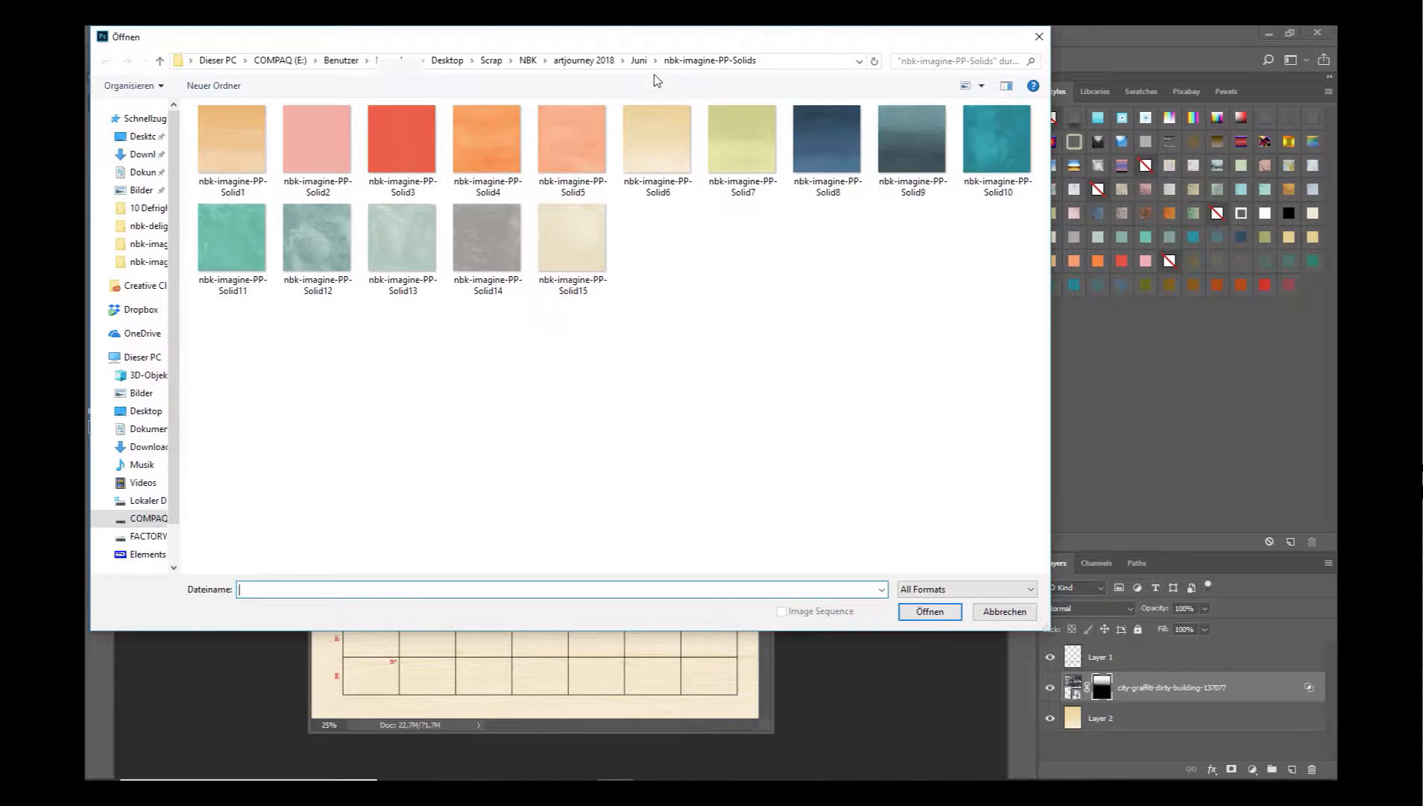
left_click(639, 60)
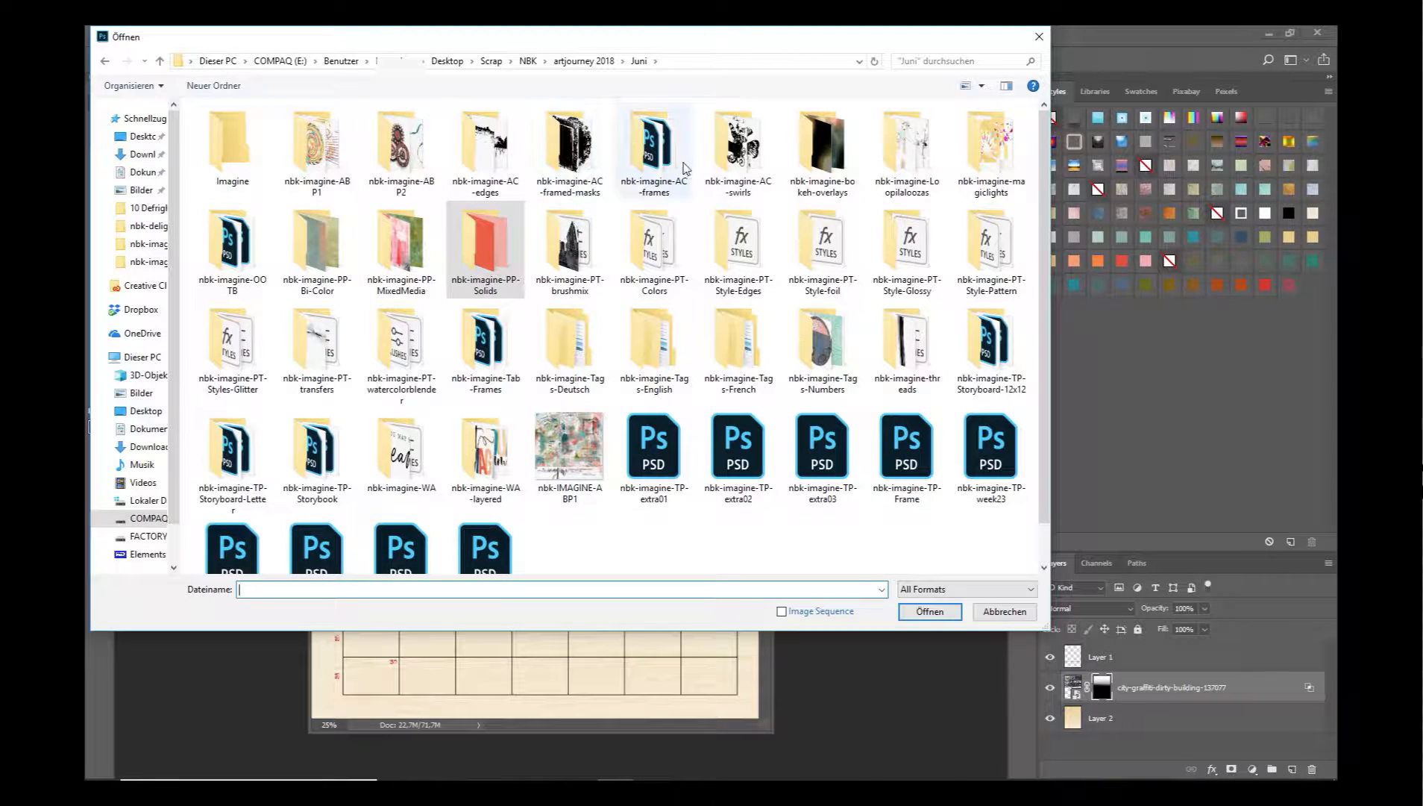
double_click(319, 146)
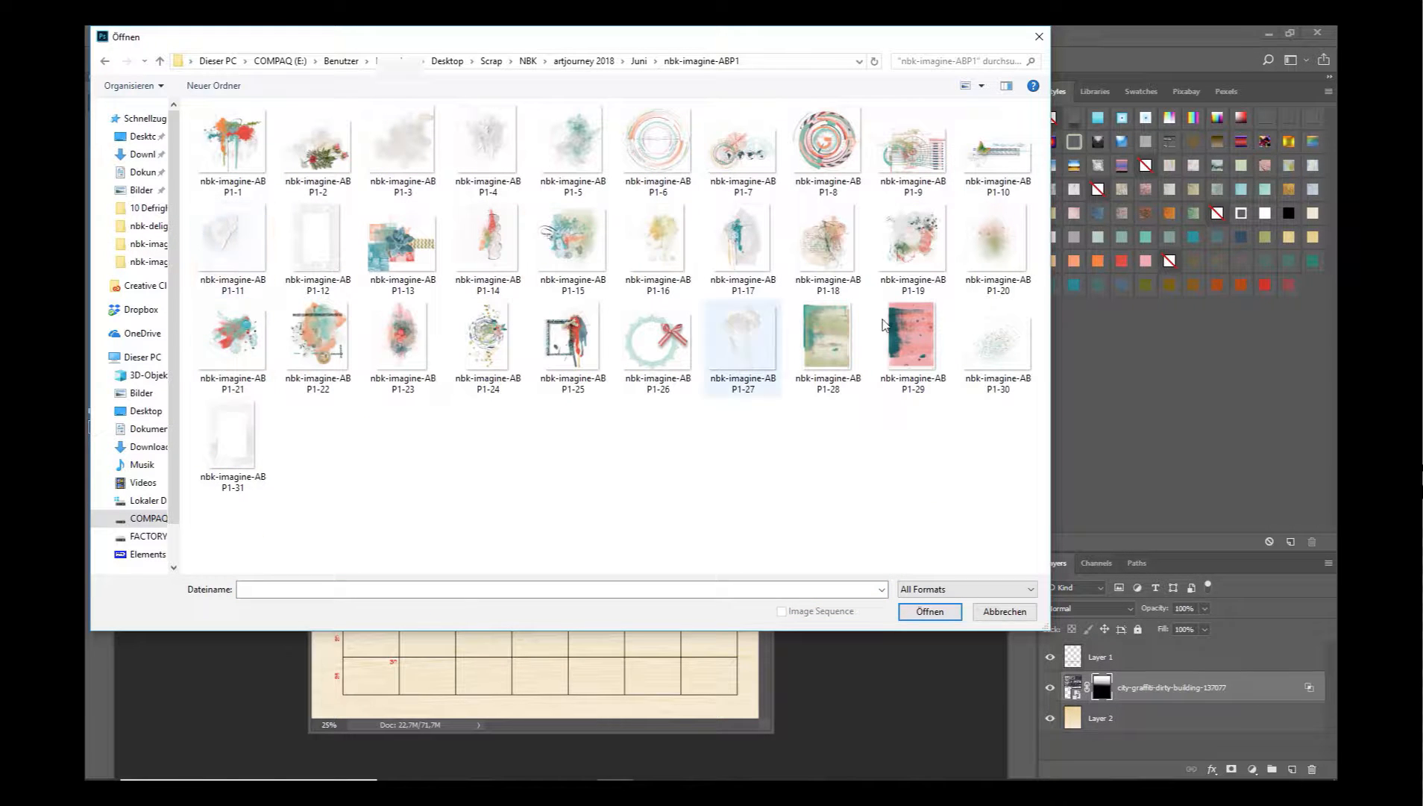
double_click(498, 157)
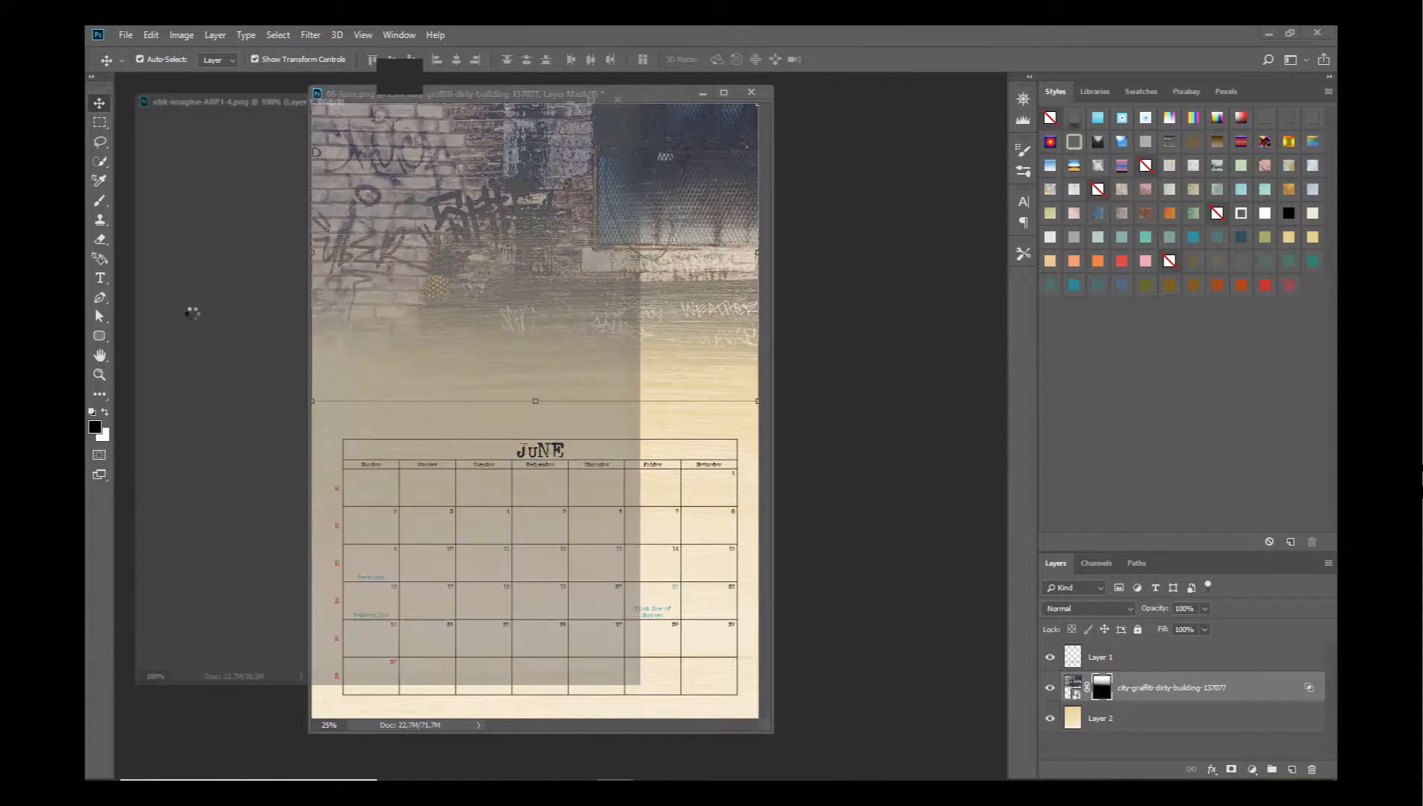
Step: Copy the ABP1-4 texture into the calendar, scaled down at the page's left edge above the grid, and close its source file
left_click_drag(383, 353, 498, 313)
left_click_drag(738, 569, 469, 260)
left_click(761, 60)
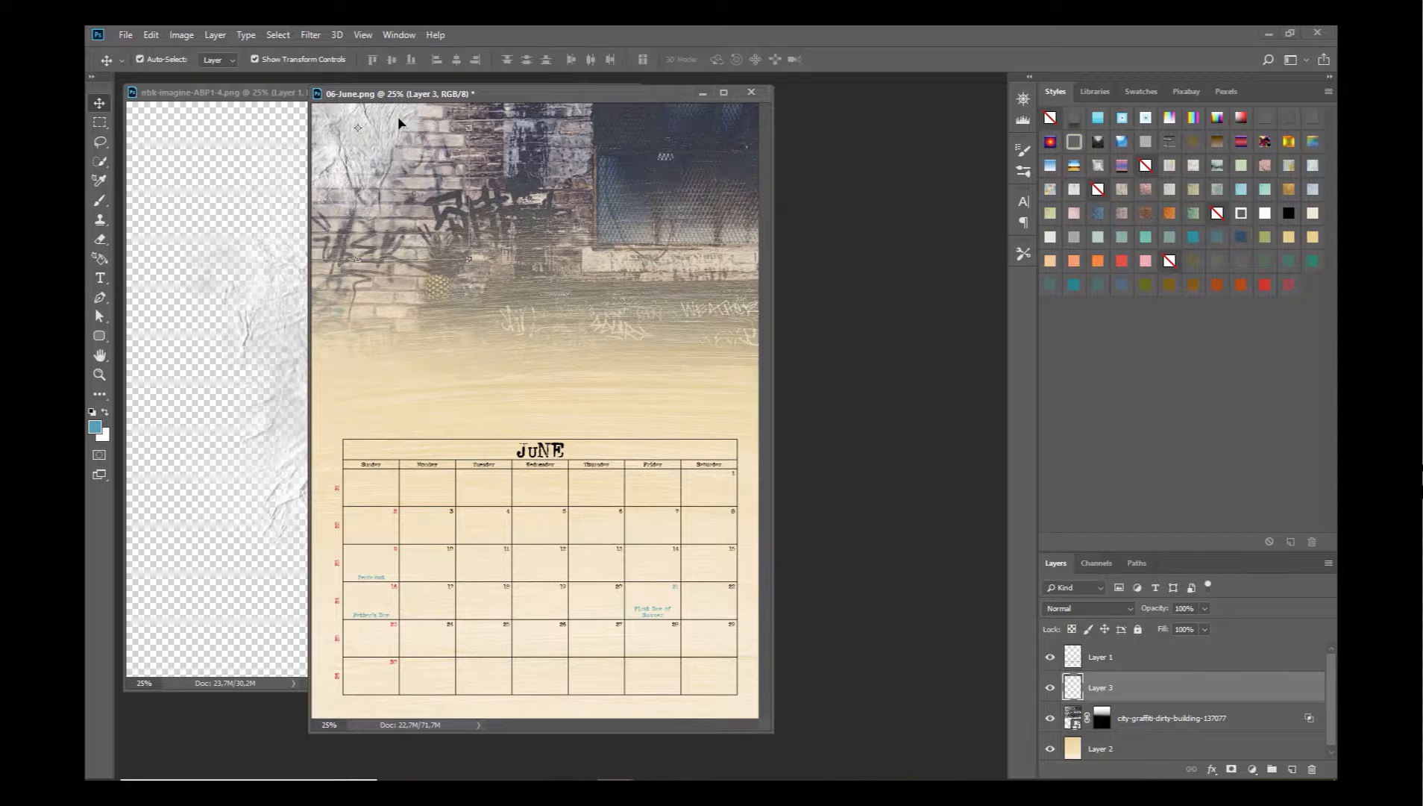
left_click_drag(391, 236, 328, 337)
left_click(285, 196)
left_click(619, 92)
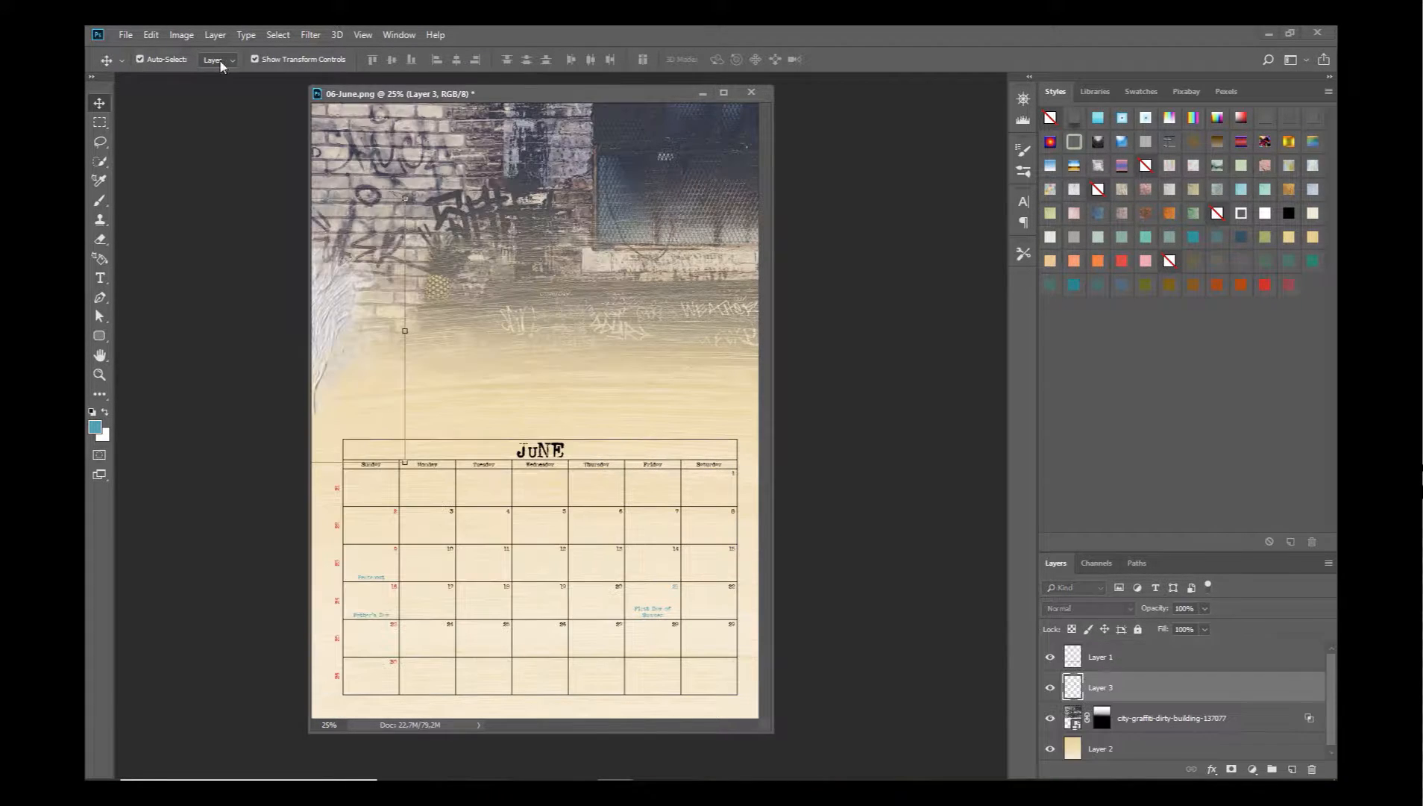
left_click(125, 35)
left_click(142, 65)
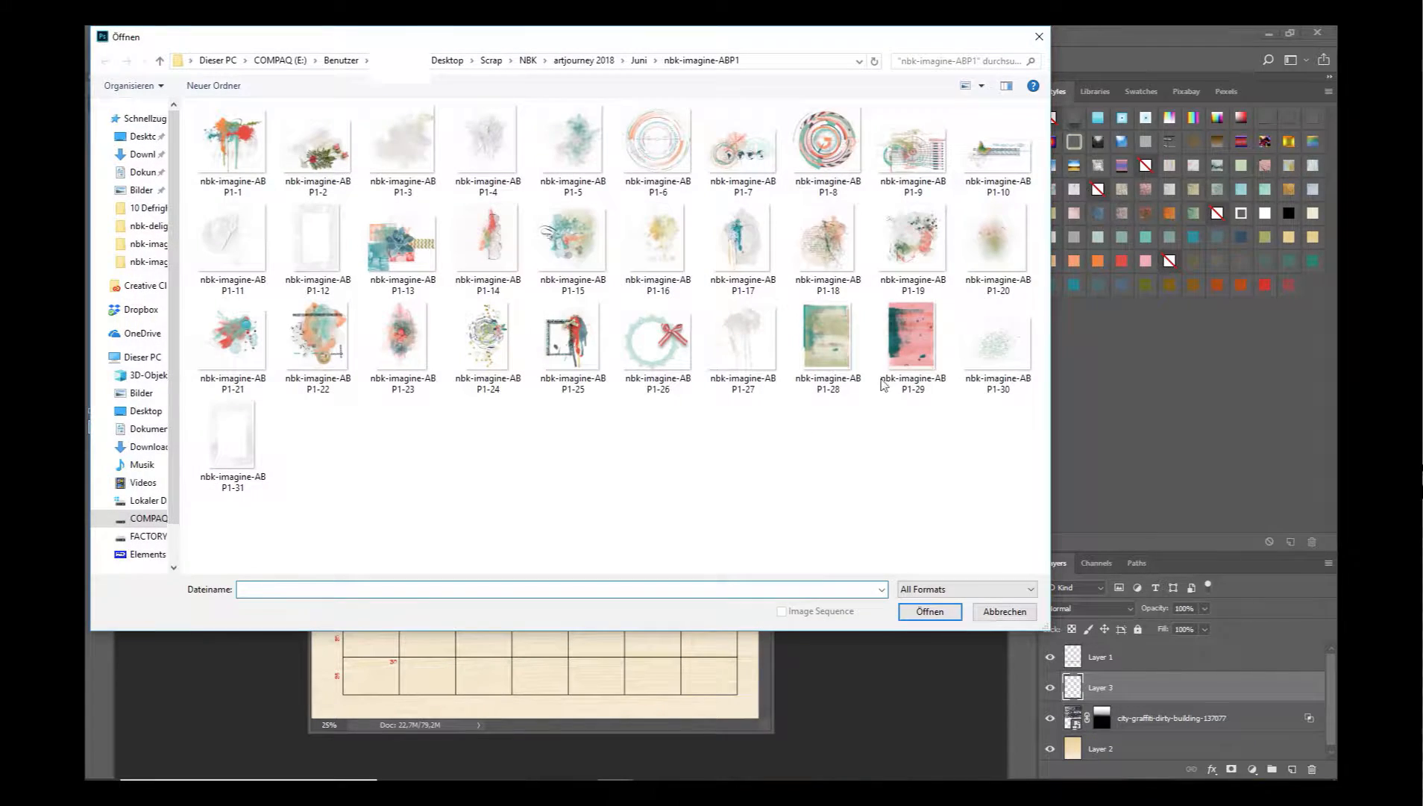
double_click(895, 161)
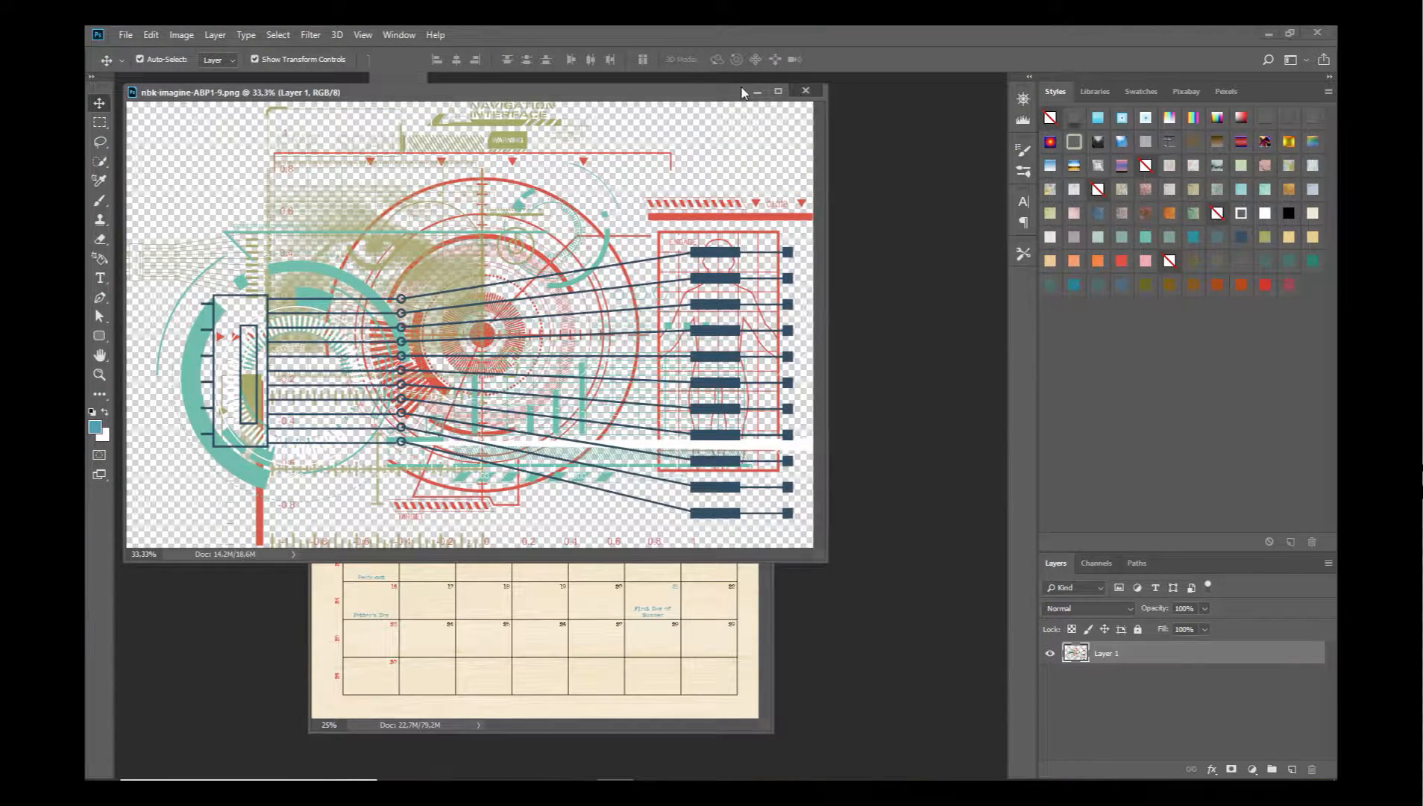
left_click(805, 90)
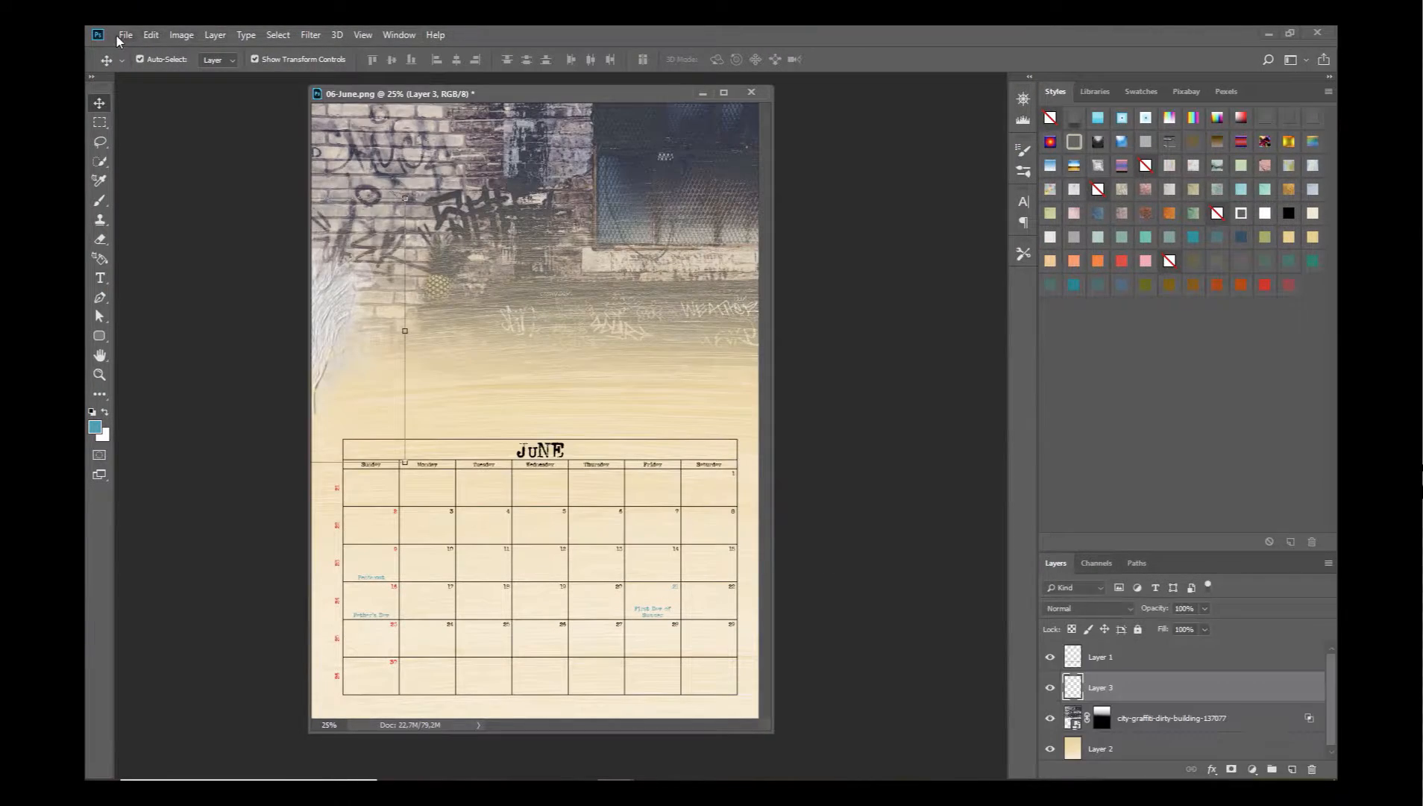
Step: Open nbk-imagine-ABP1-9 and move its document window down to uncover the calendar's photo area
left_click(125, 34)
left_click(145, 66)
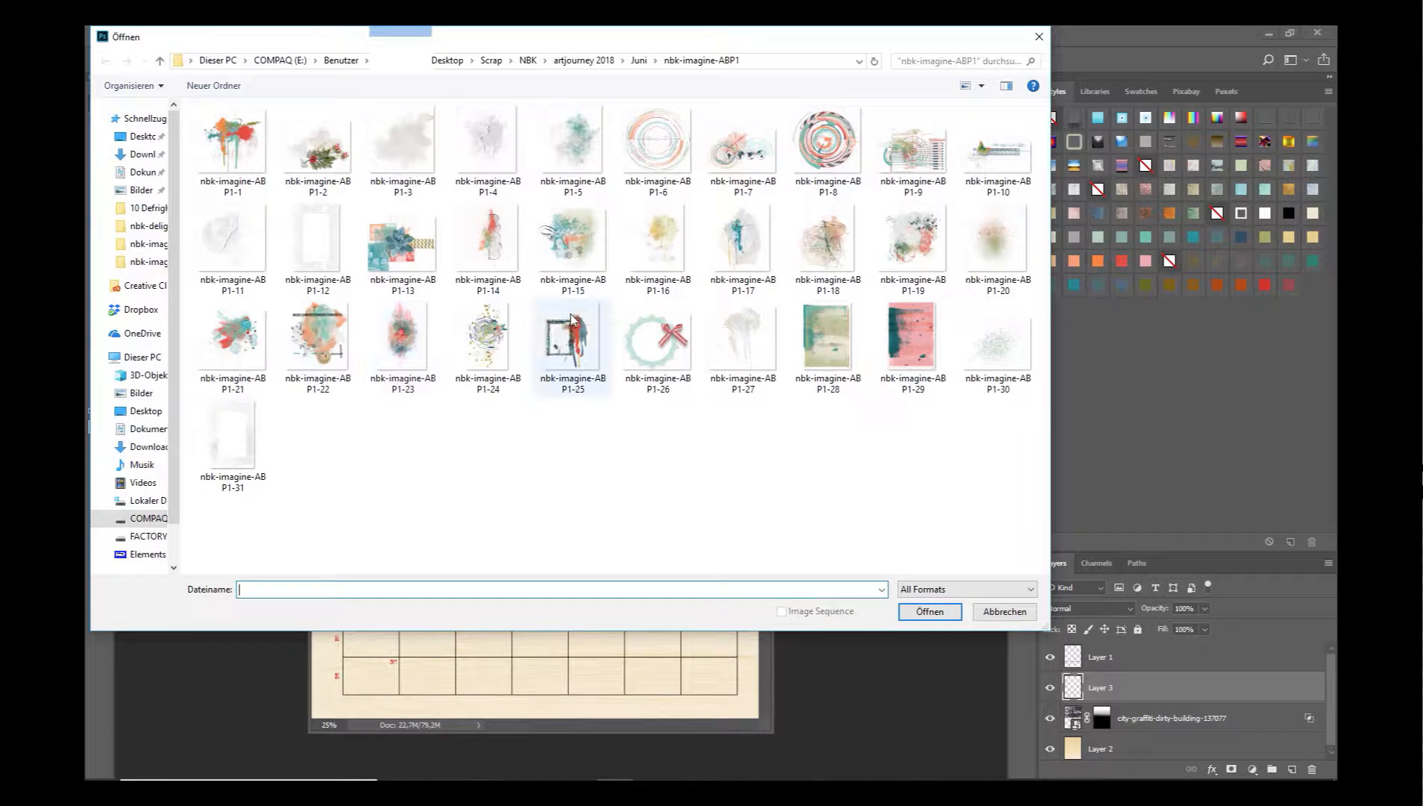
double_click(911, 149)
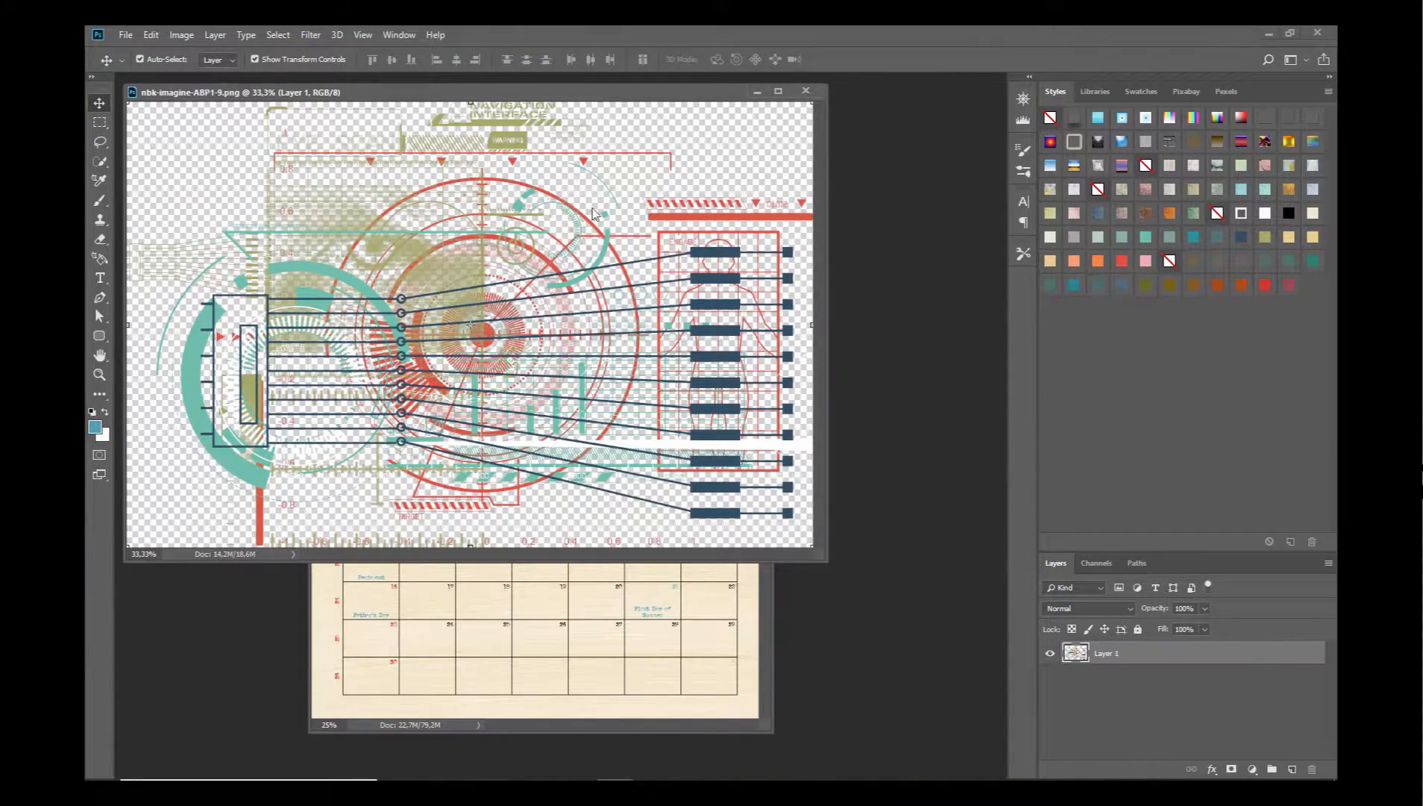
left_click_drag(590, 97, 605, 345)
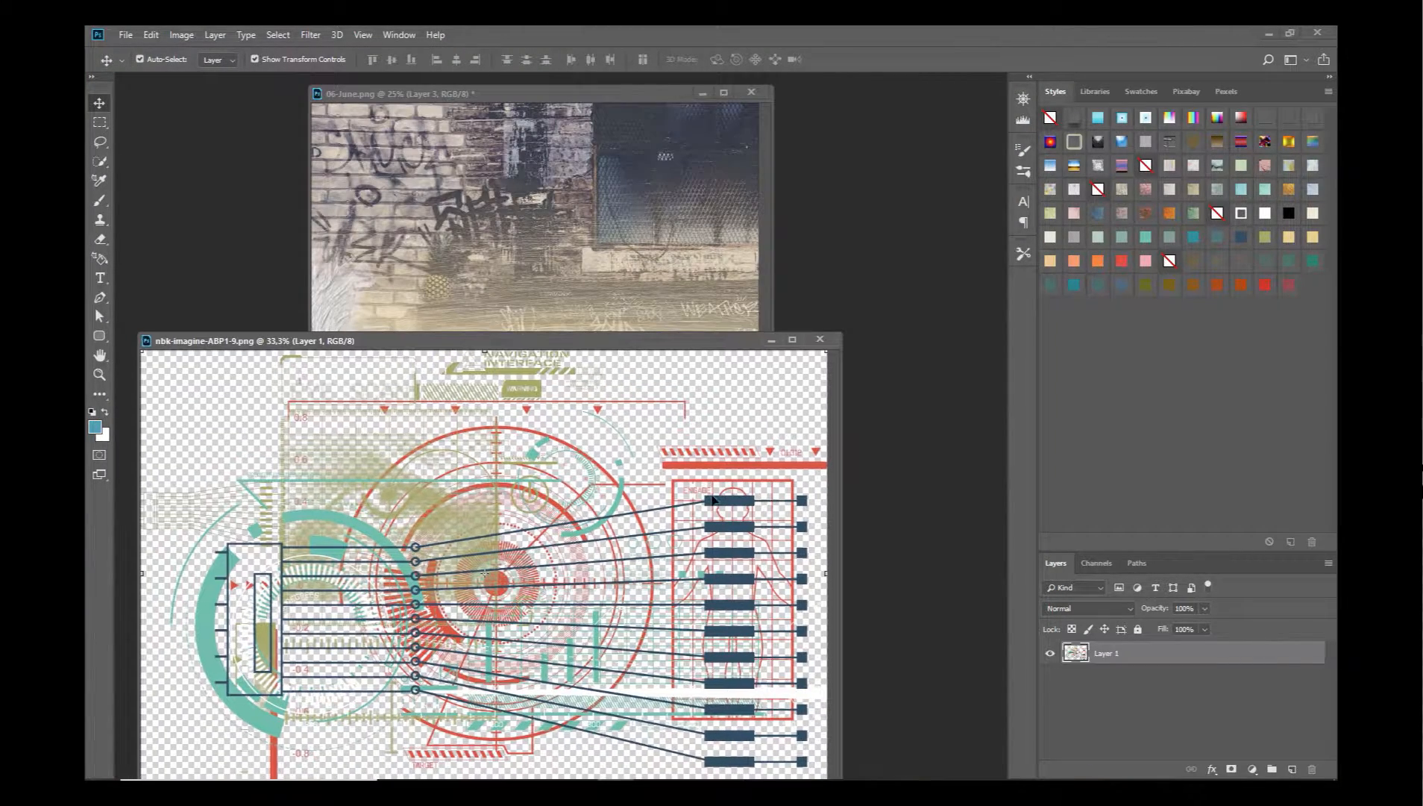
Step: Copy the ABP1-9 element into the calendar, close its source file, and scale it down at the page's left edge above the grid
left_click_drag(714, 502, 682, 276)
left_click(820, 340)
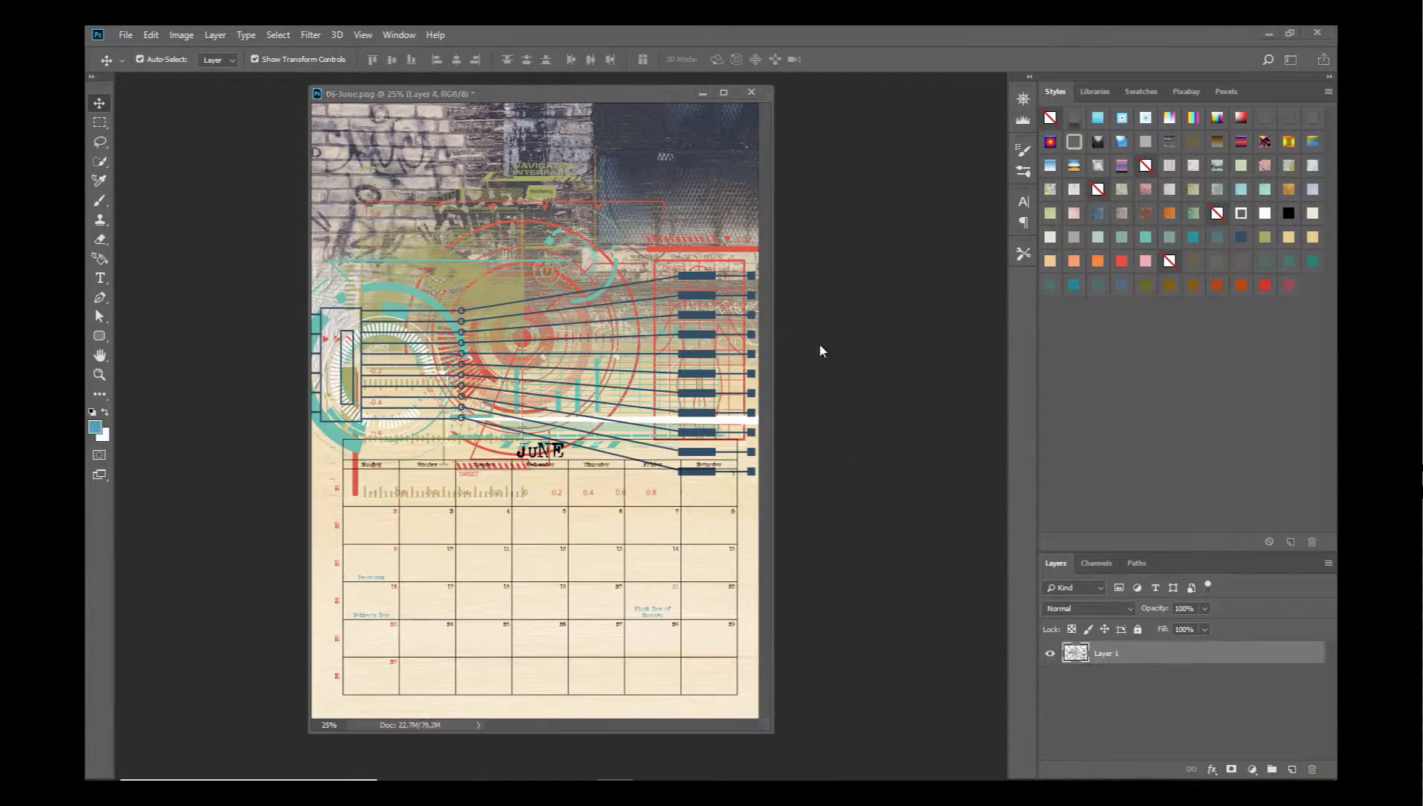
left_click_drag(714, 451, 646, 447)
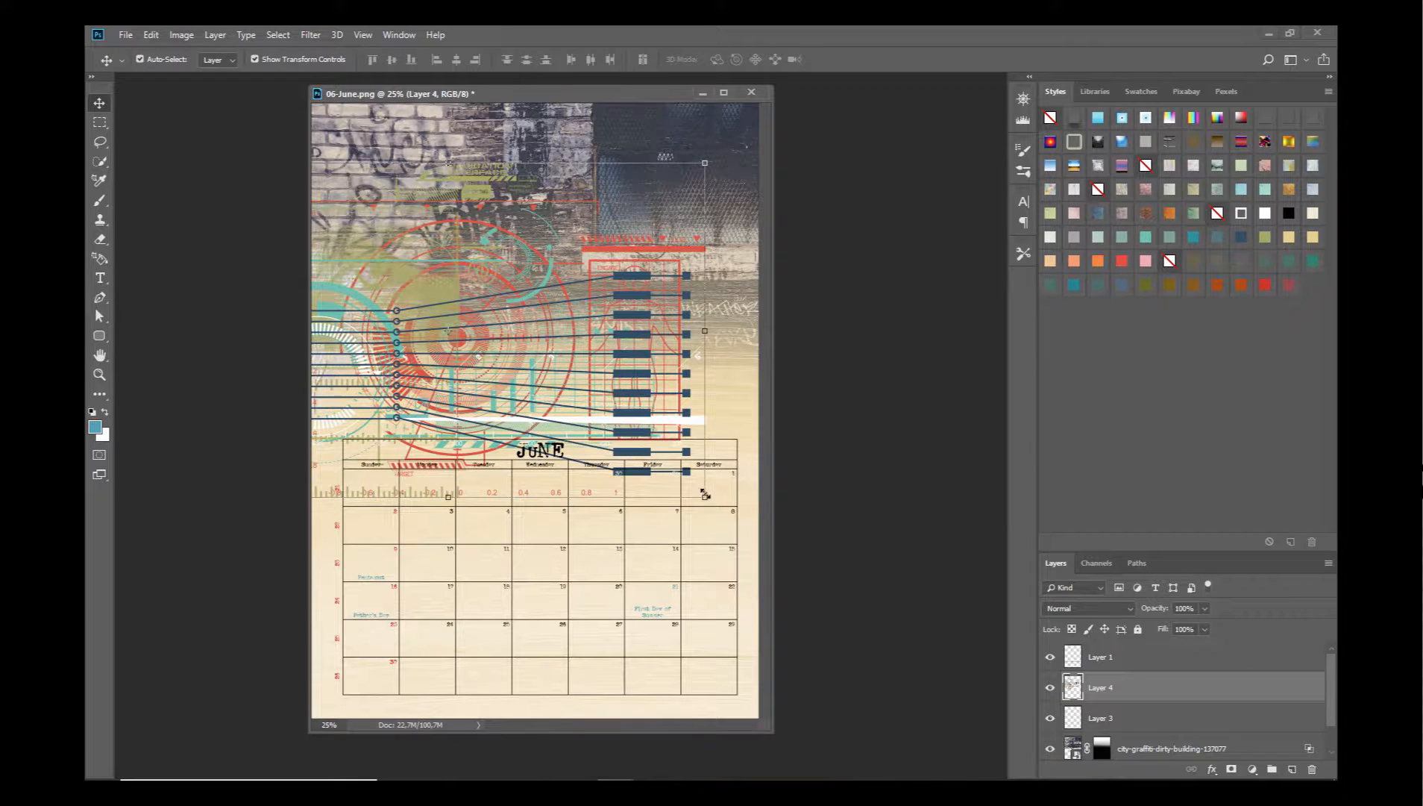
left_click_drag(703, 496, 473, 373)
left_click(758, 59)
Step: Open nbk-imagine-ABP2-clock-shadow from the nbk-imagine-ABP2 folder inside Juni
left_click(125, 34)
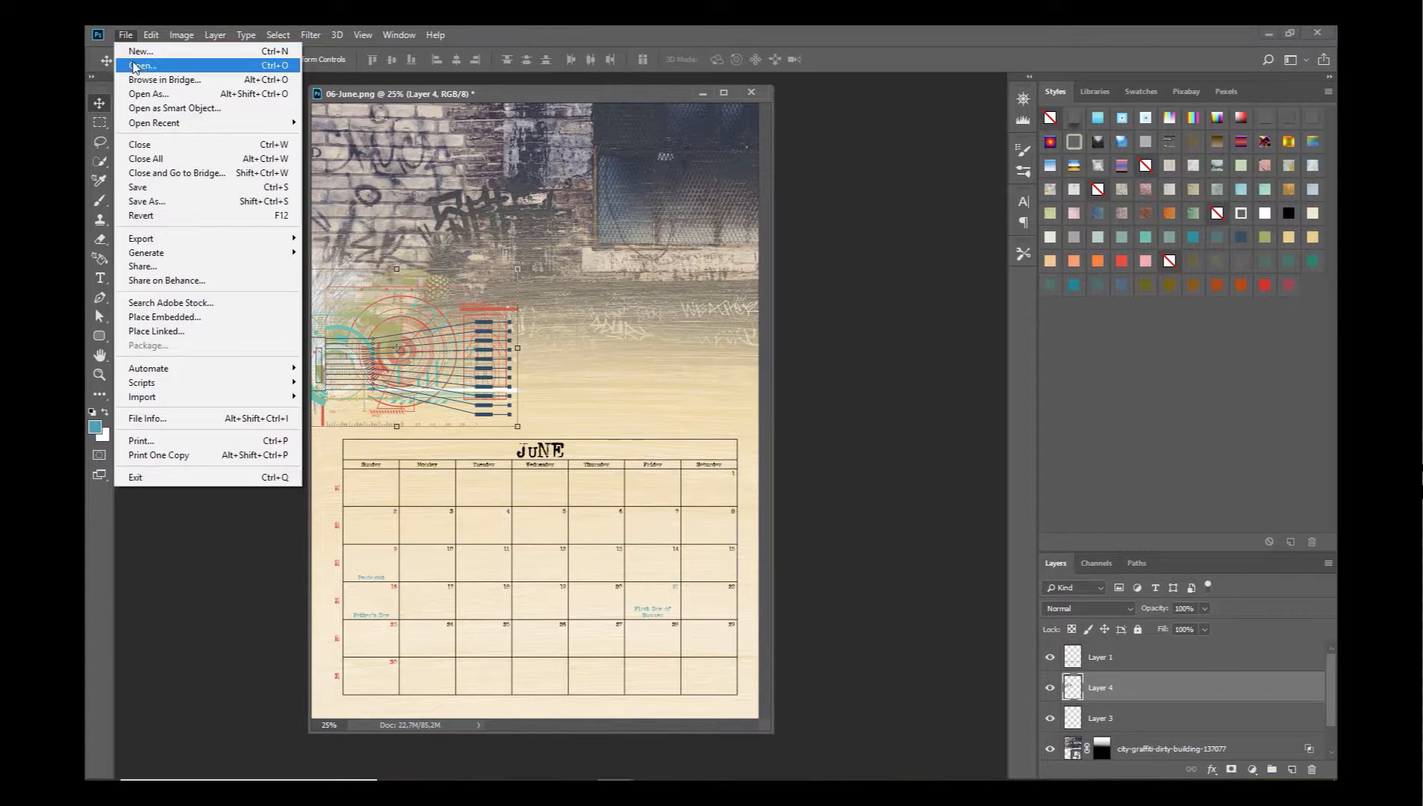
left_click(140, 66)
left_click(638, 61)
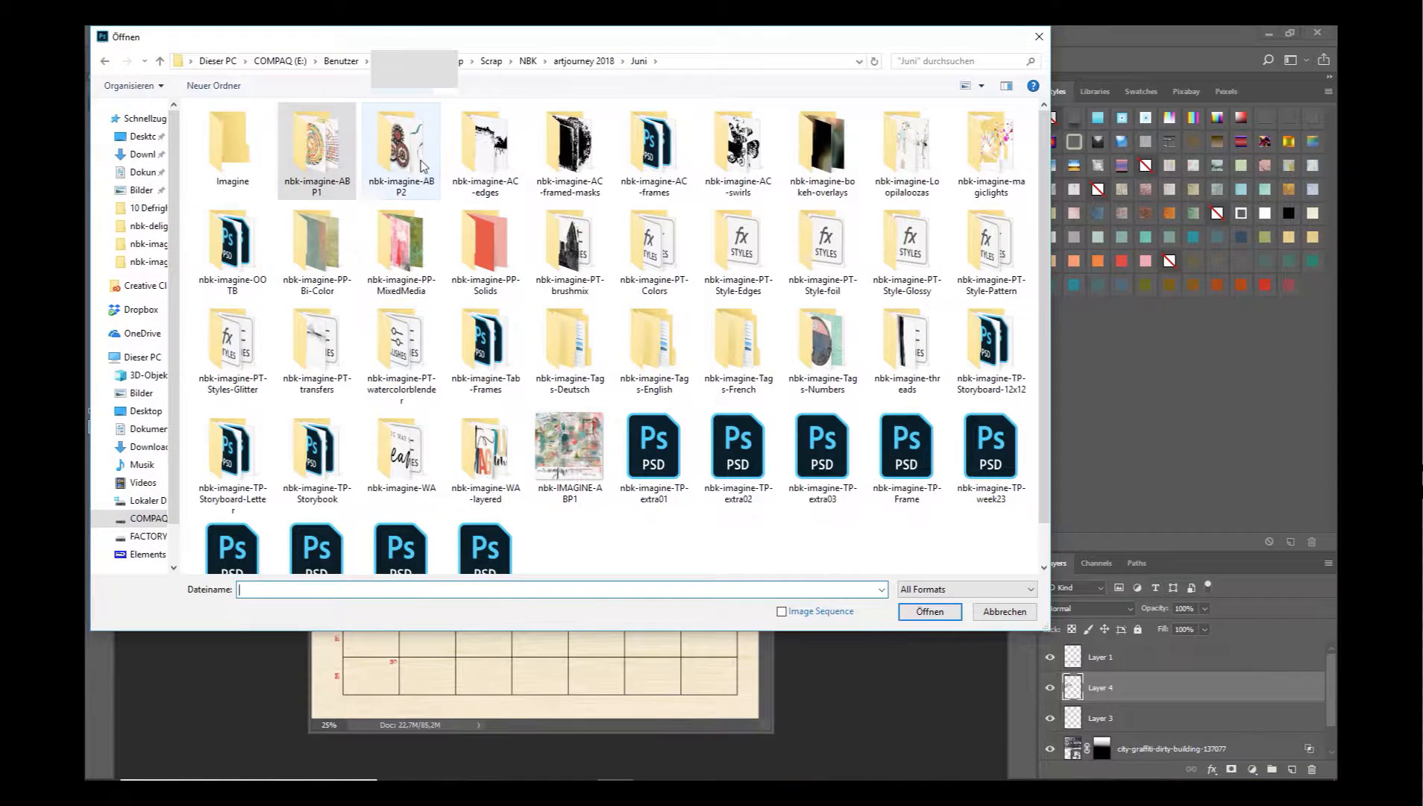
double_click(401, 145)
double_click(248, 270)
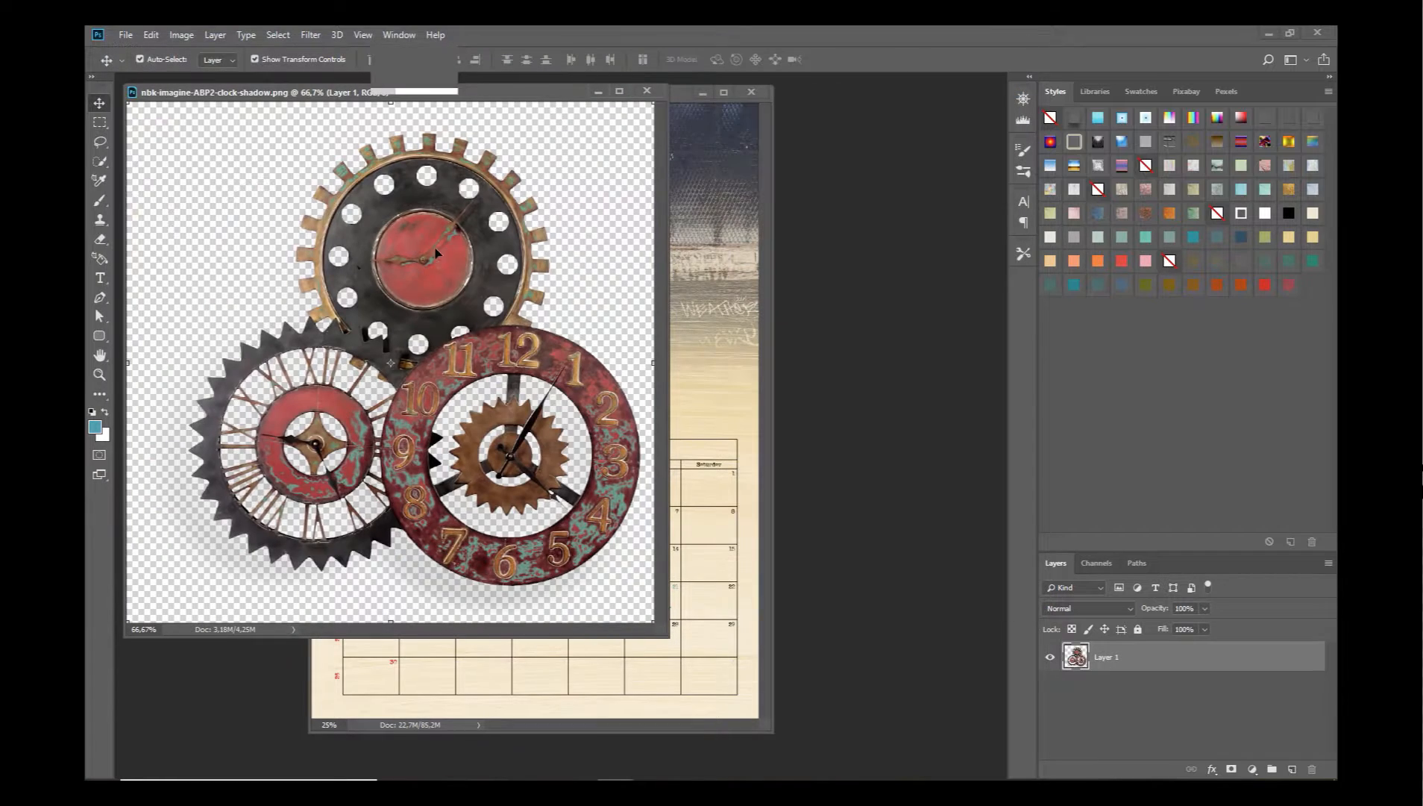
Step: Copy the clock gears into the calendar, scaled to about 60% at the left edge above the grid, and close their source file
left_click_drag(491, 305, 498, 253)
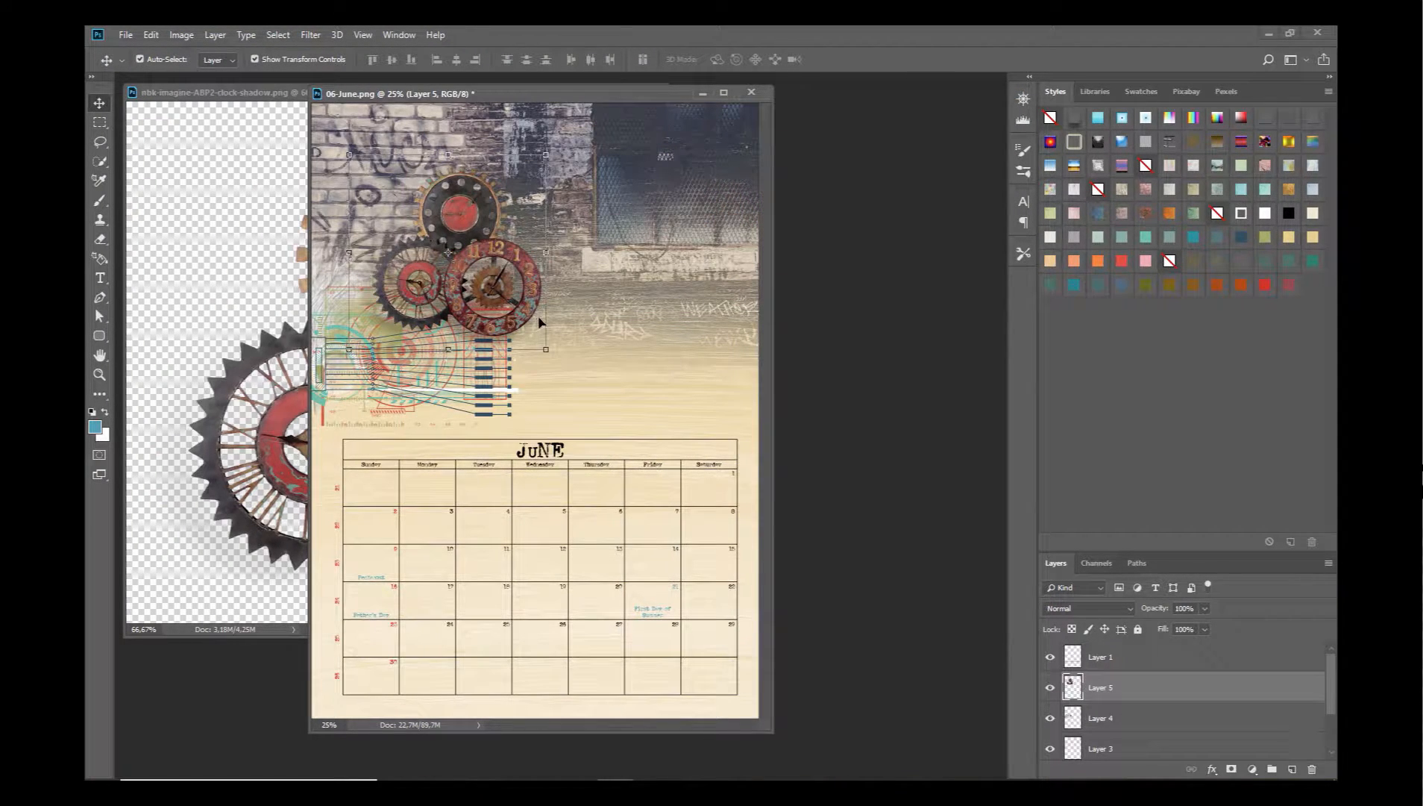
left_click_drag(547, 350, 468, 272)
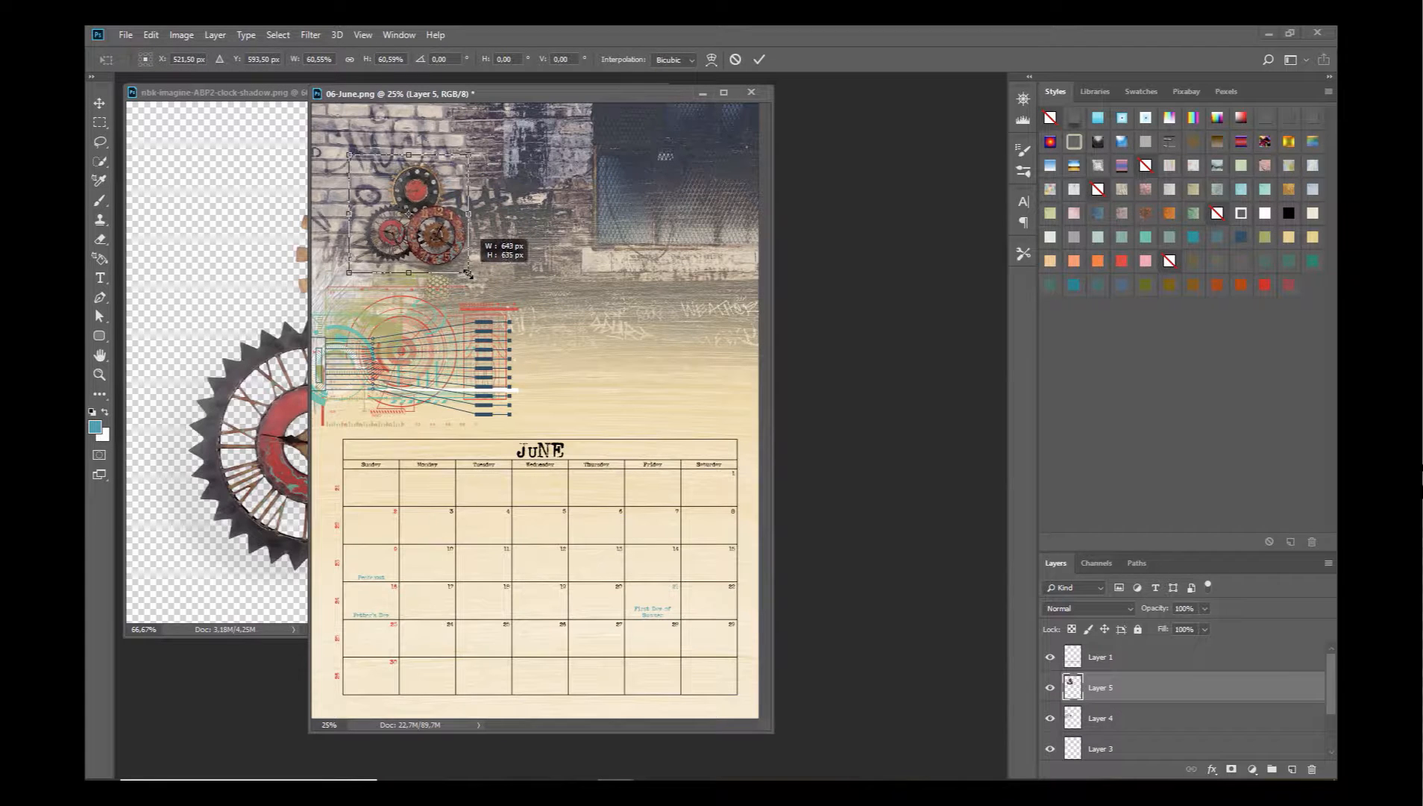
key("Return")
left_click_drag(415, 216, 367, 380)
left_click(274, 161)
left_click(648, 91)
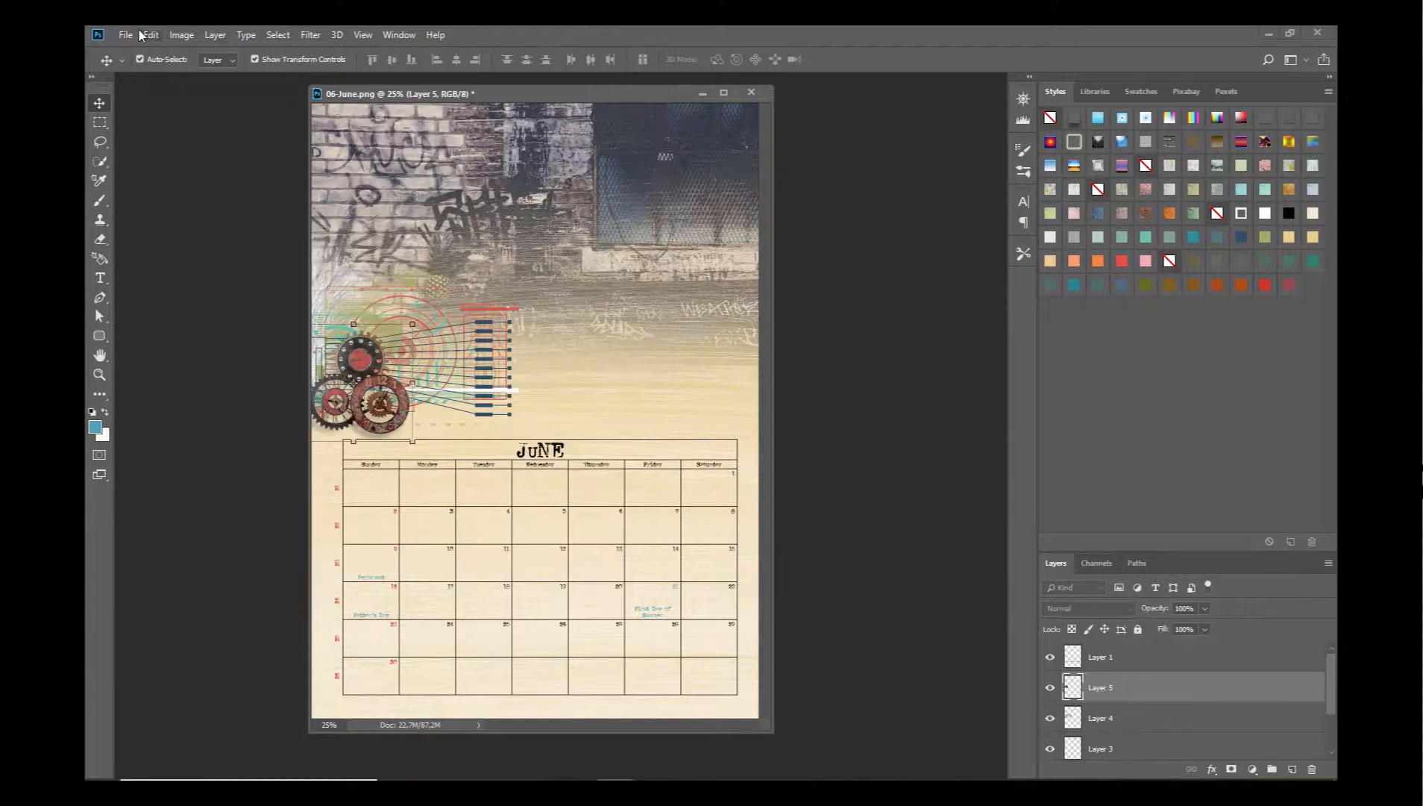
Step: Open nbk-imagine-Loopilalooza10 from the Loopilaloozas folder inside Juni and move its document window down to uncover the calendar's photo area
left_click(128, 35)
left_click(135, 65)
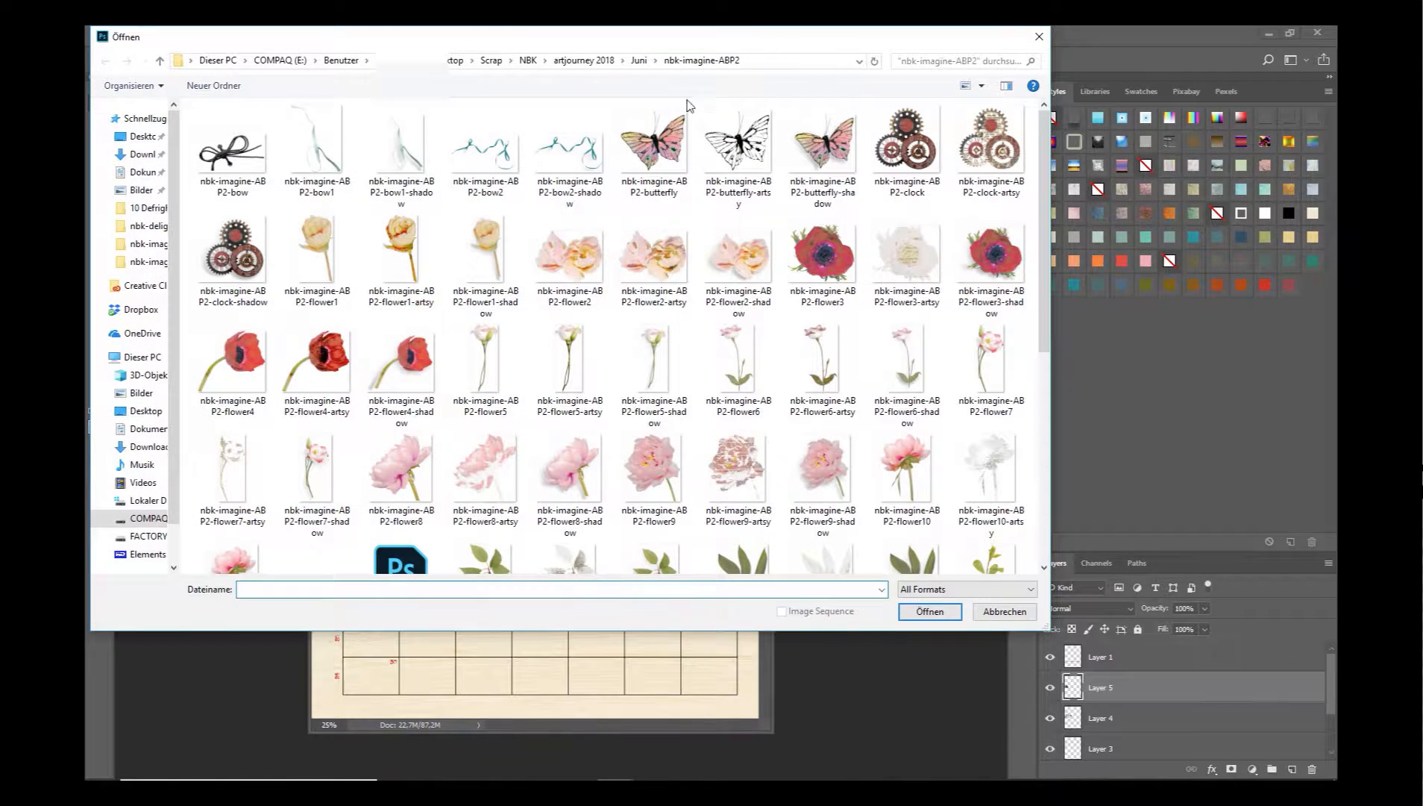
scroll(717, 395, "down", 4)
scroll(720, 400, "up", 3)
scroll(720, 401, "up", 2)
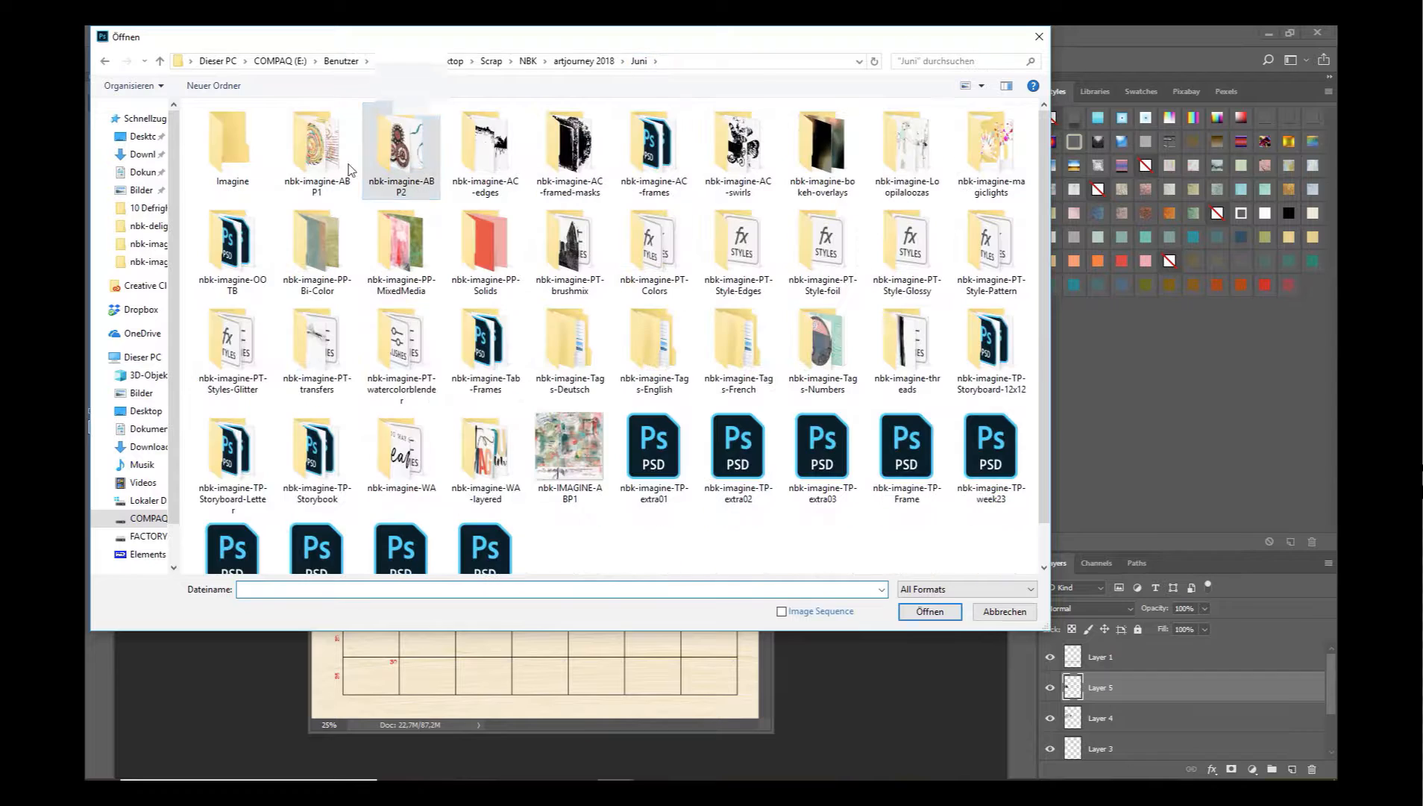
double_click(921, 155)
double_click(403, 240)
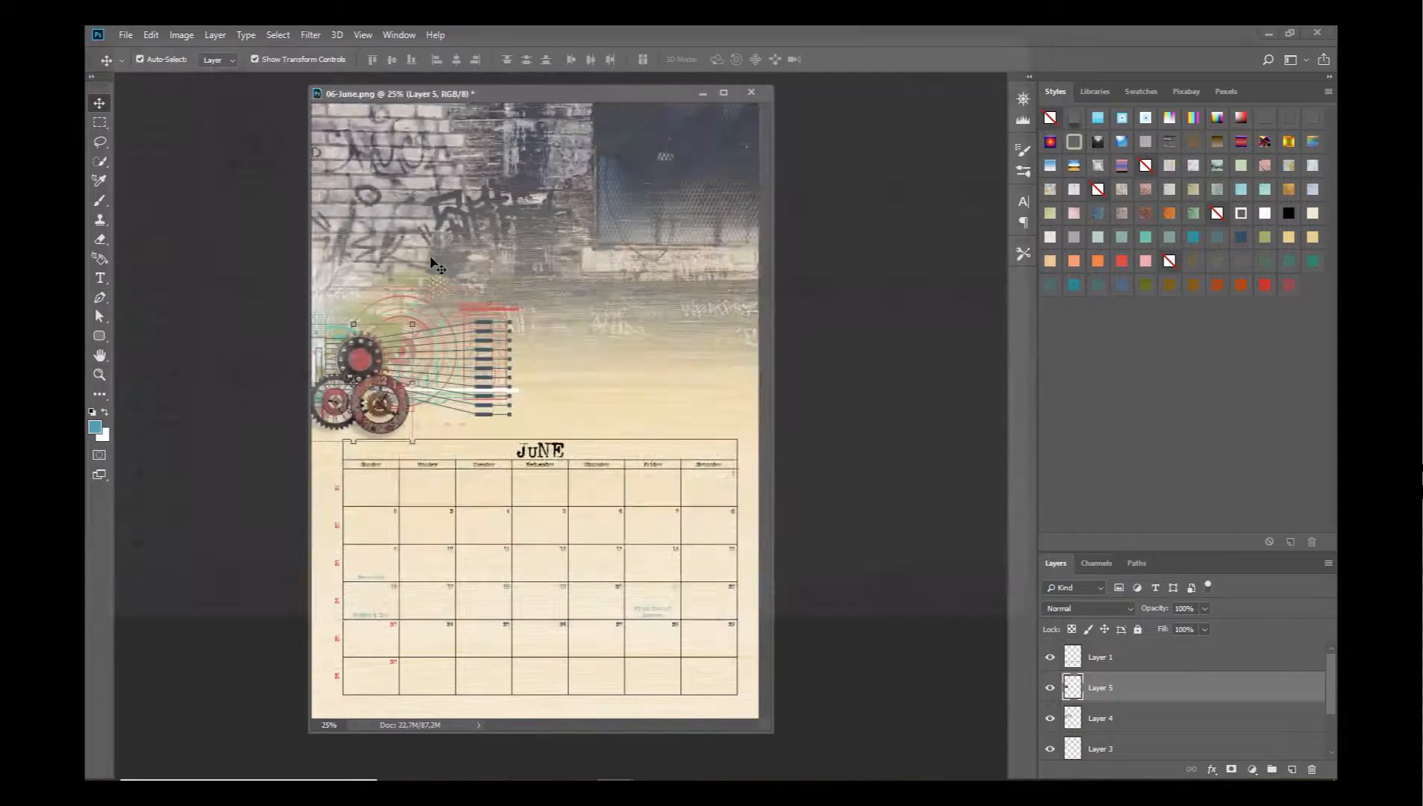
left_click_drag(543, 100, 543, 407)
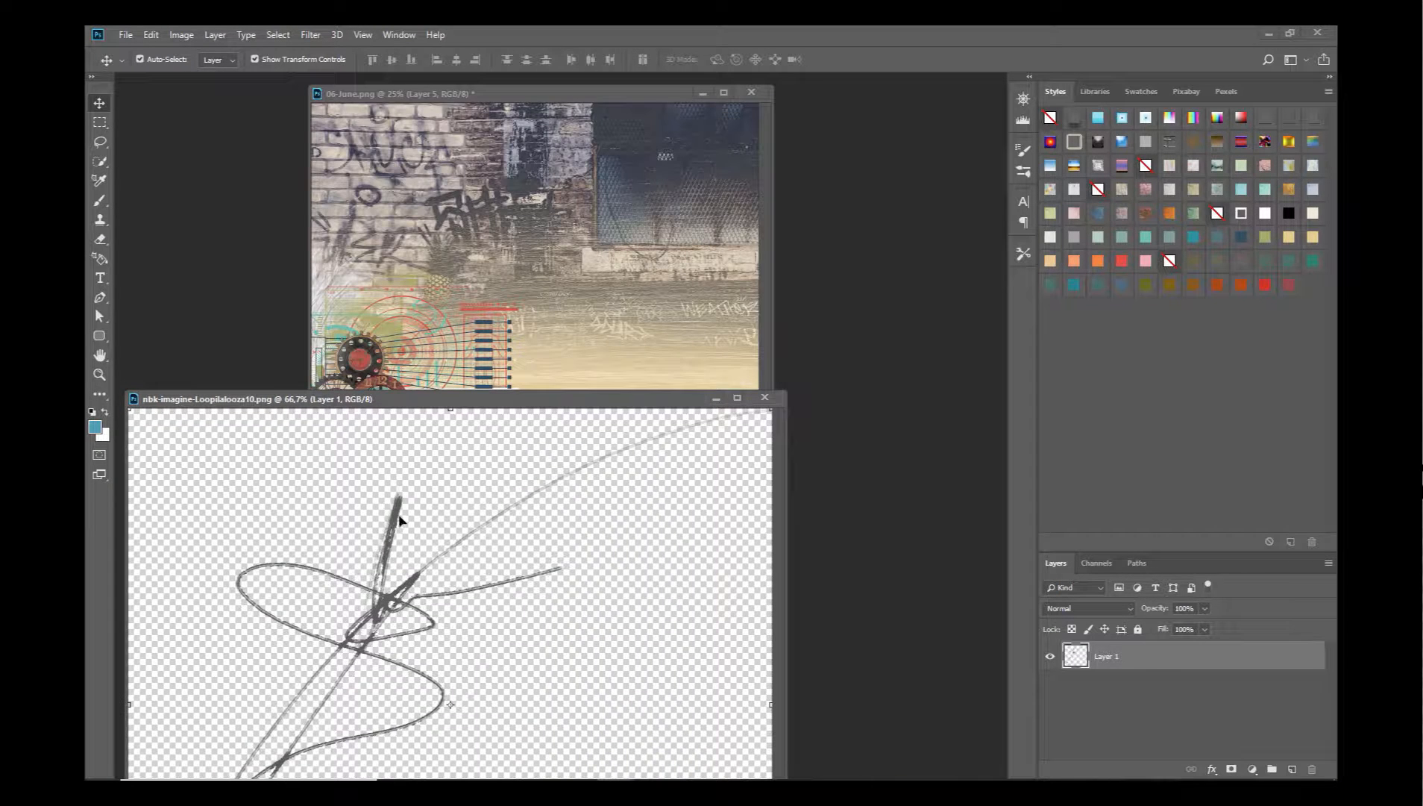
Step: Copy the Loopilalooza10 scribble into the calendar above the gears at the left edge and close its source file
mouse_move(400, 522)
left_mouse_down()
mouse_move(503, 239)
mouse_move(477, 282)
mouse_move(359, 299)
left_mouse_up()
left_click(781, 399)
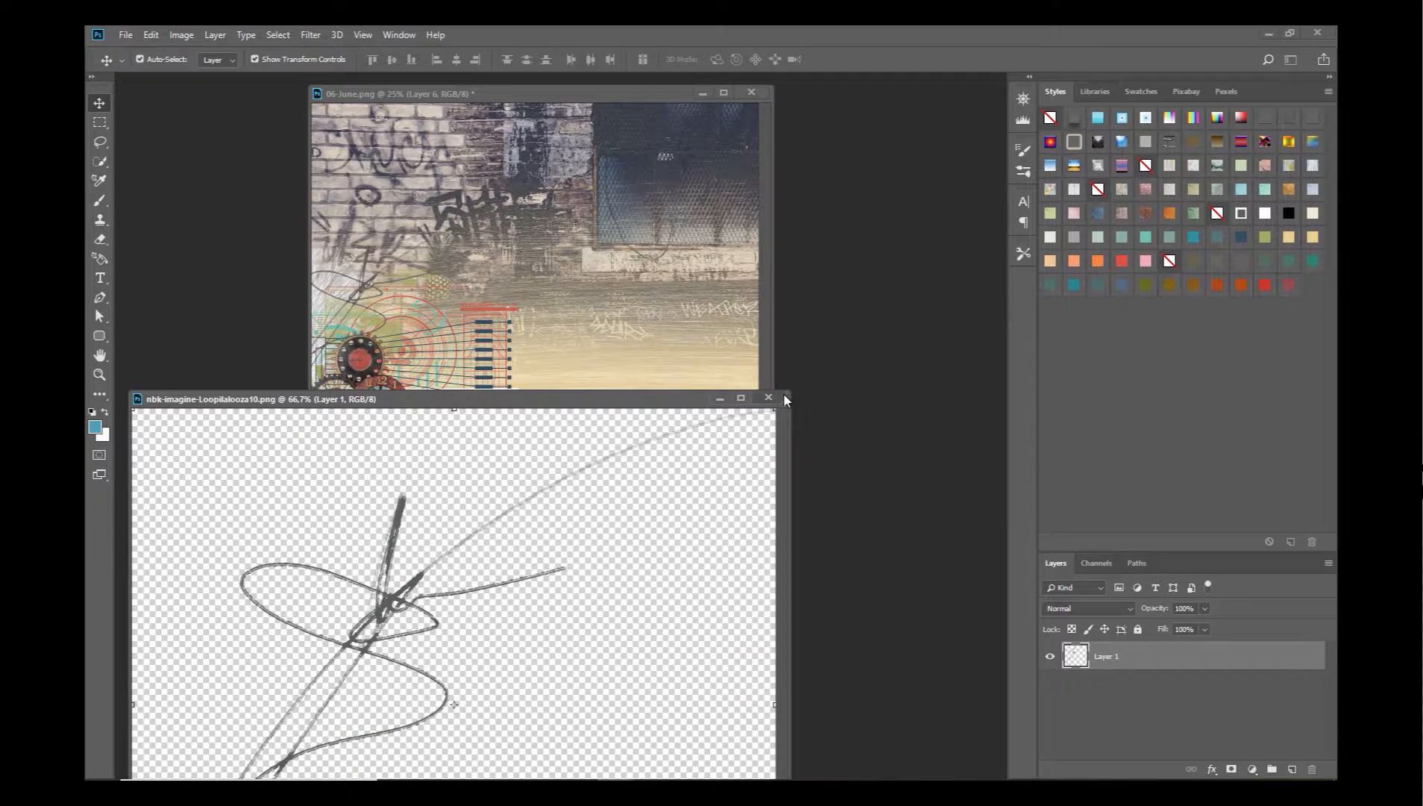
left_click(766, 398)
Step: Open nbk-imagine-ABP1-11 from the nbk-imagine-ABP1 folder inside Juni and move its document window down below the calendar's photo area
left_click(125, 34)
left_click(142, 72)
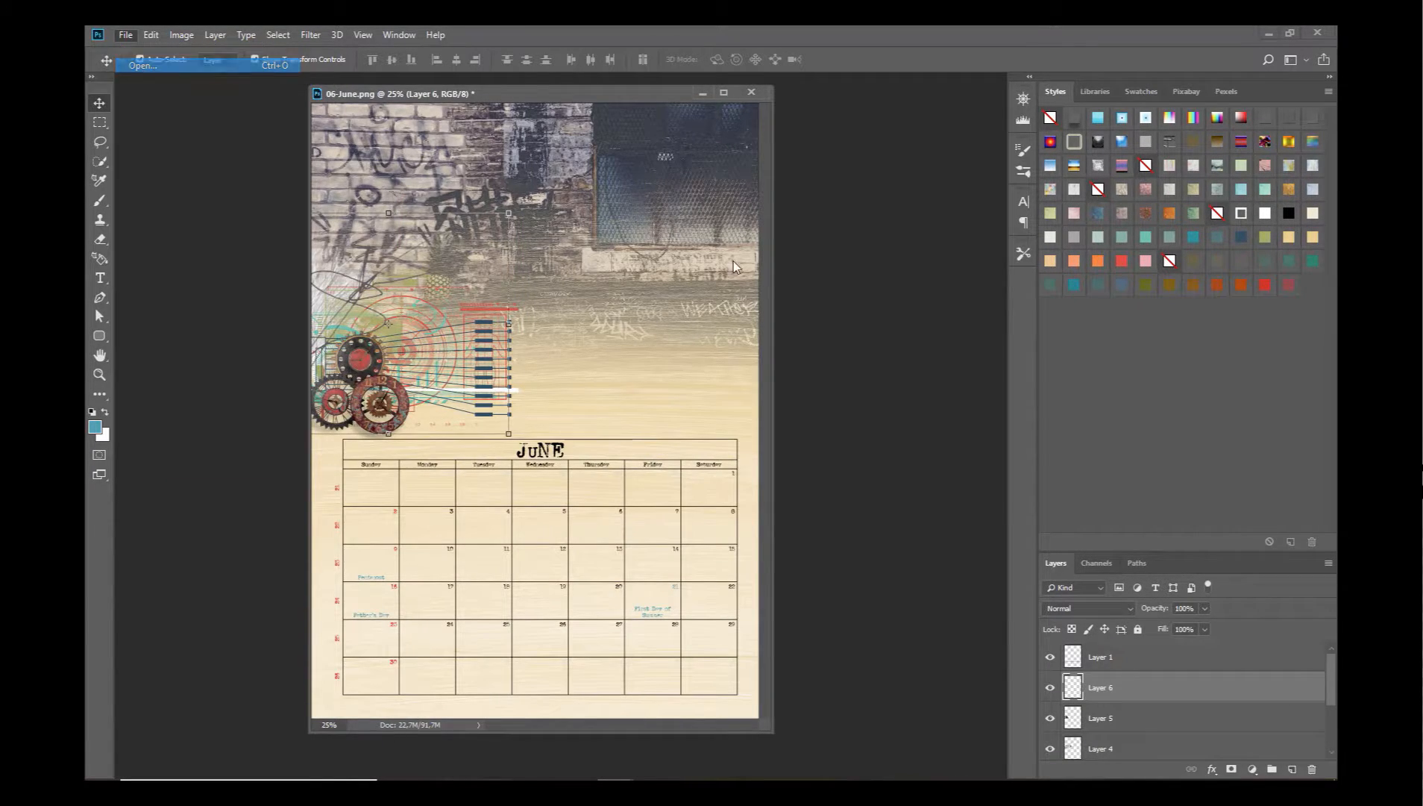
left_click(639, 60)
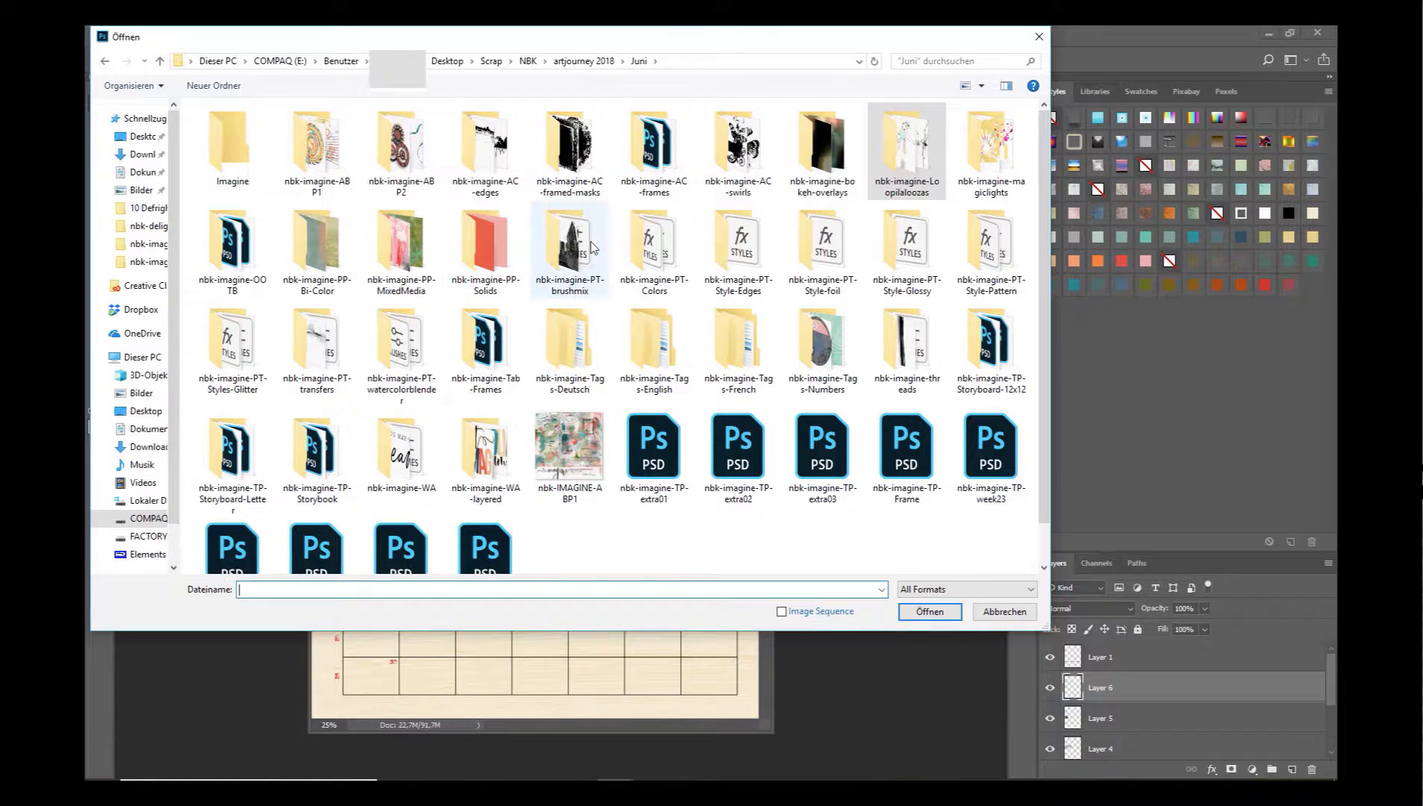
double_click(317, 146)
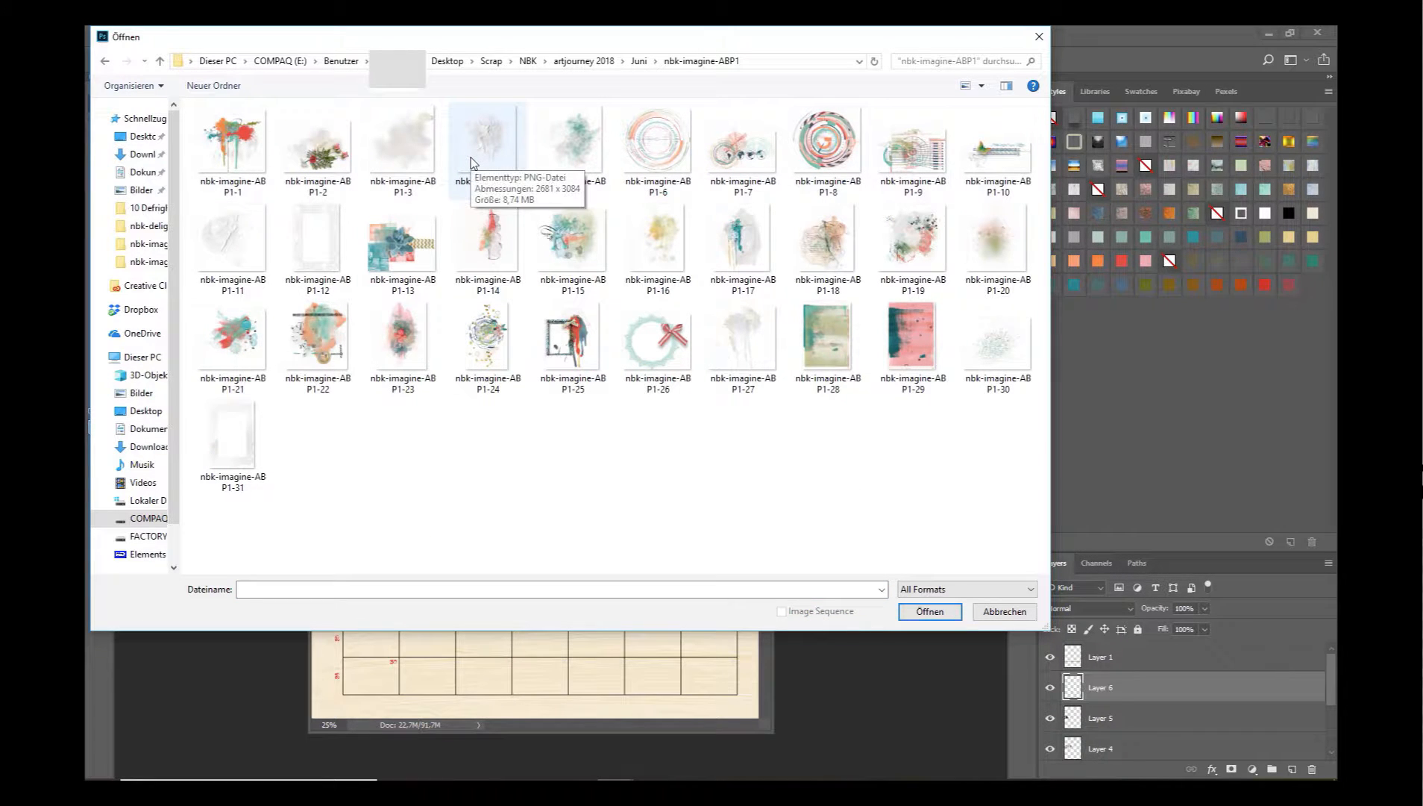
double_click(232, 239)
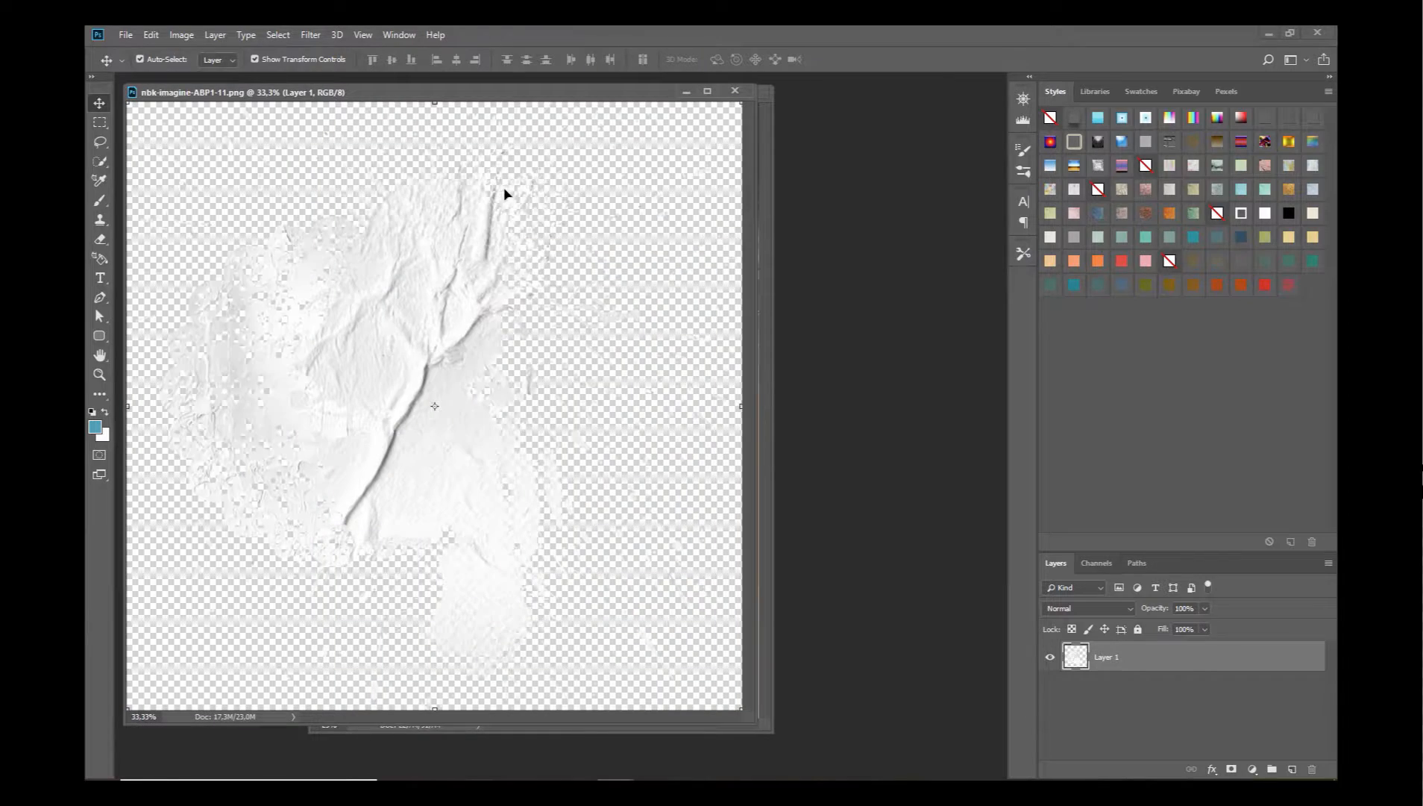
left_click_drag(541, 96, 545, 345)
Step: Copy the ABP1-11 texture to the calendar's left side and move the ABP1-4 texture onto the right side of the photo
left_click_drag(479, 443, 574, 273)
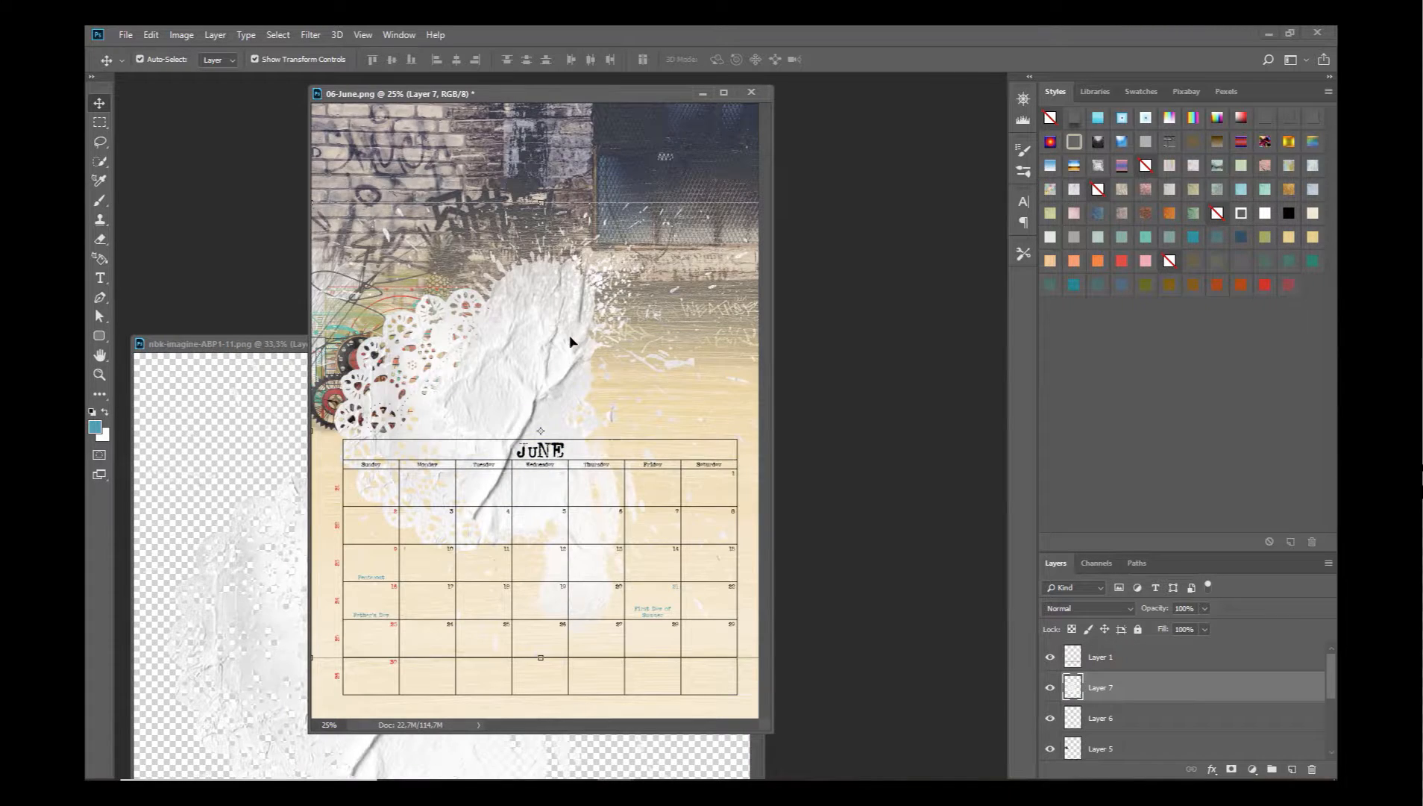
left_click_drag(571, 337, 682, 283)
mouse_move(322, 289)
left_mouse_down()
mouse_move(351, 261)
mouse_move(567, 172)
mouse_move(758, 284)
mouse_move(748, 175)
mouse_move(627, 376)
mouse_move(522, 384)
mouse_move(329, 247)
mouse_move(329, 314)
left_mouse_up()
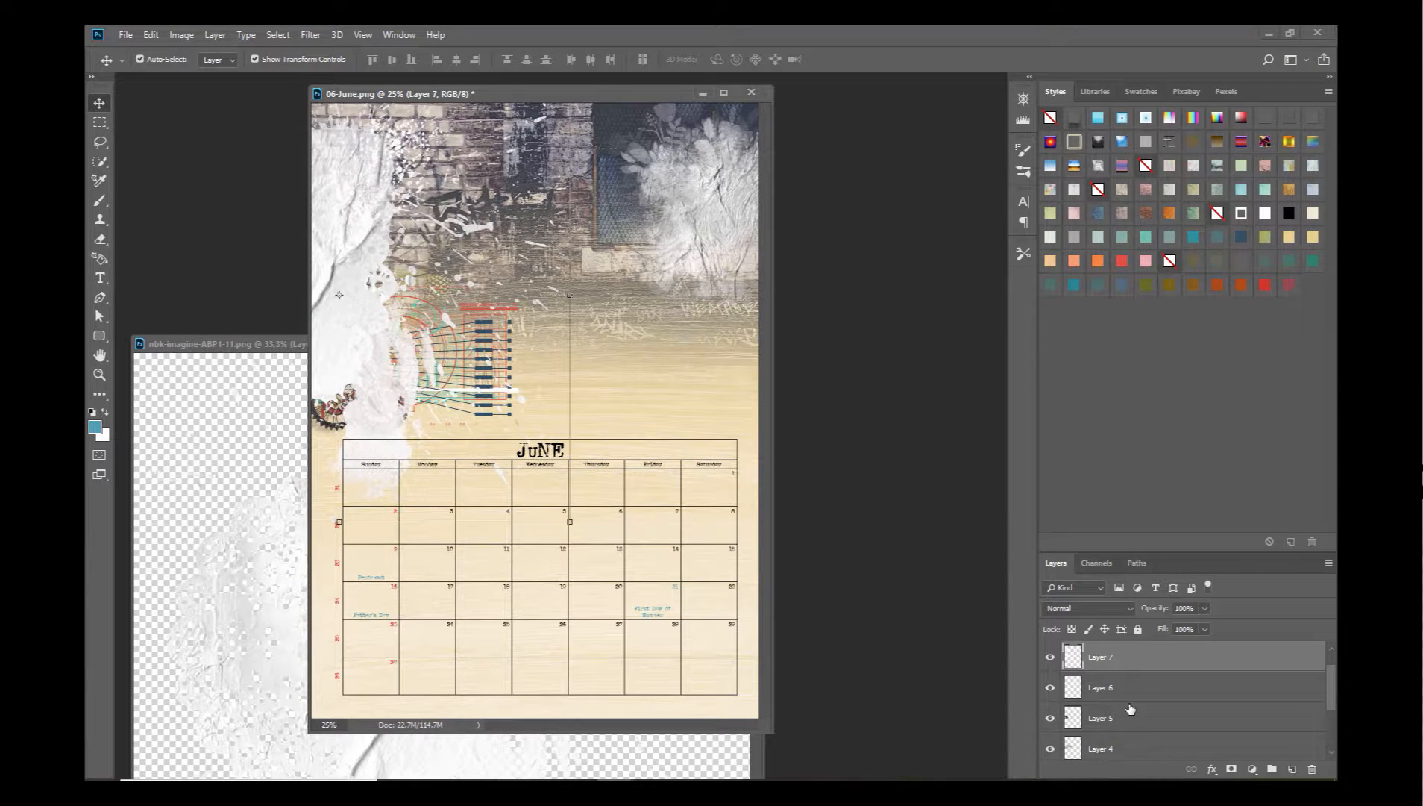
Step: Place the ABP1-11 layer directly above the graffiti photo layer and scale it down at the page's upper-left edge
left_click_drag(1123, 663, 1021, 610)
left_click_drag(376, 193, 334, 159)
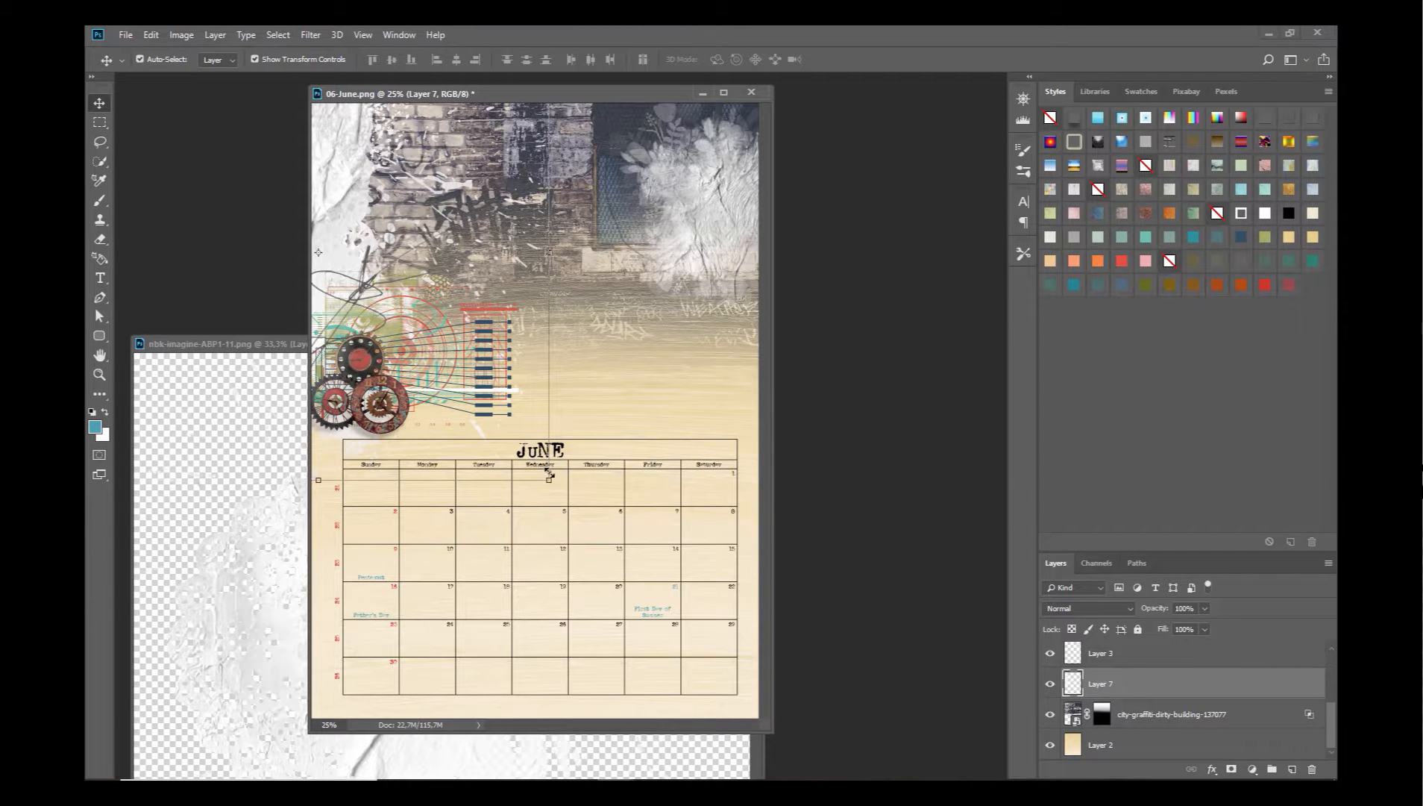
left_click_drag(549, 478, 519, 441)
left_click_drag(493, 387, 356, 265)
left_click(758, 64)
Step: Close the ABP1-11 source file and move the ABP1-4 texture down to the page's right edge, overlapping the grid's top corner
left_click(283, 343)
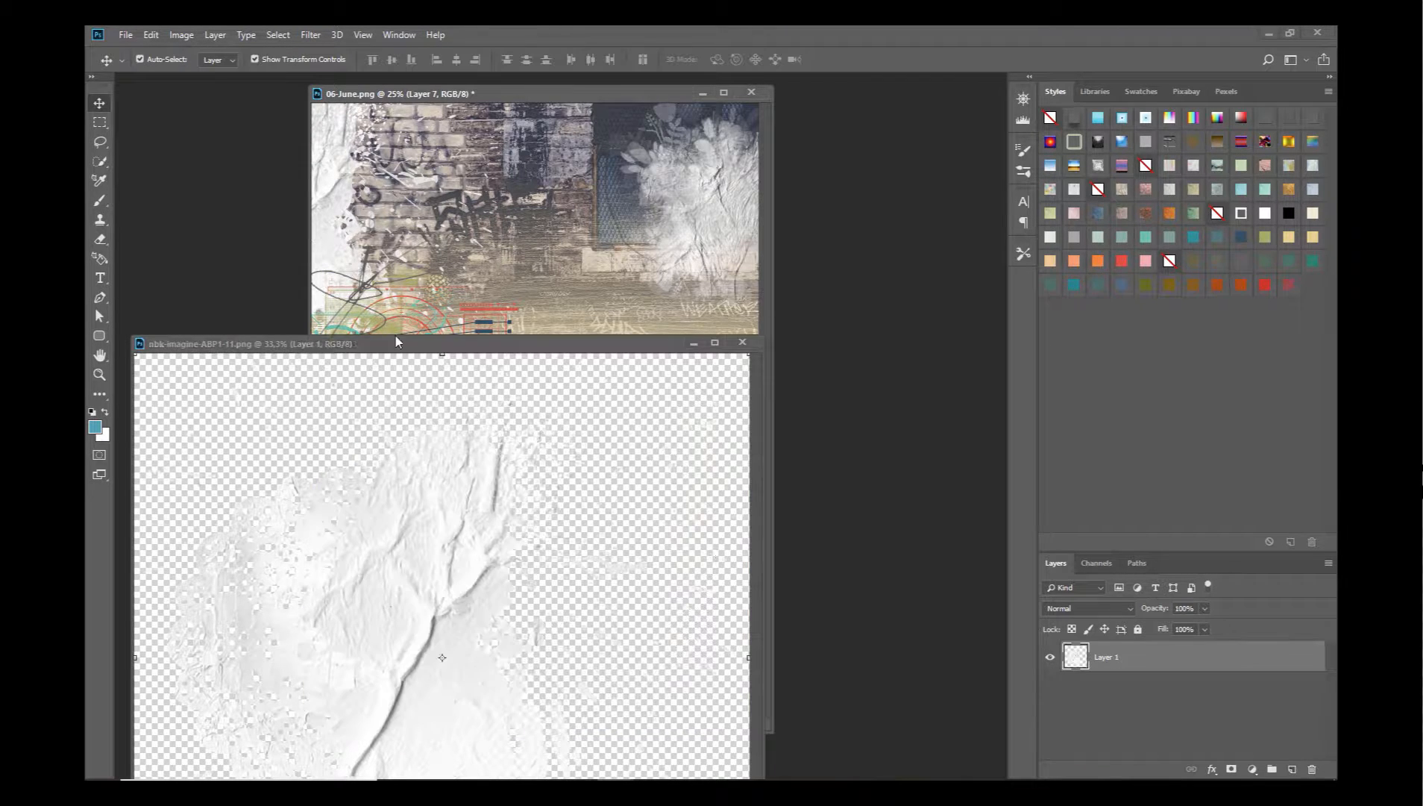
left_click(745, 343)
left_click_drag(706, 216, 735, 345)
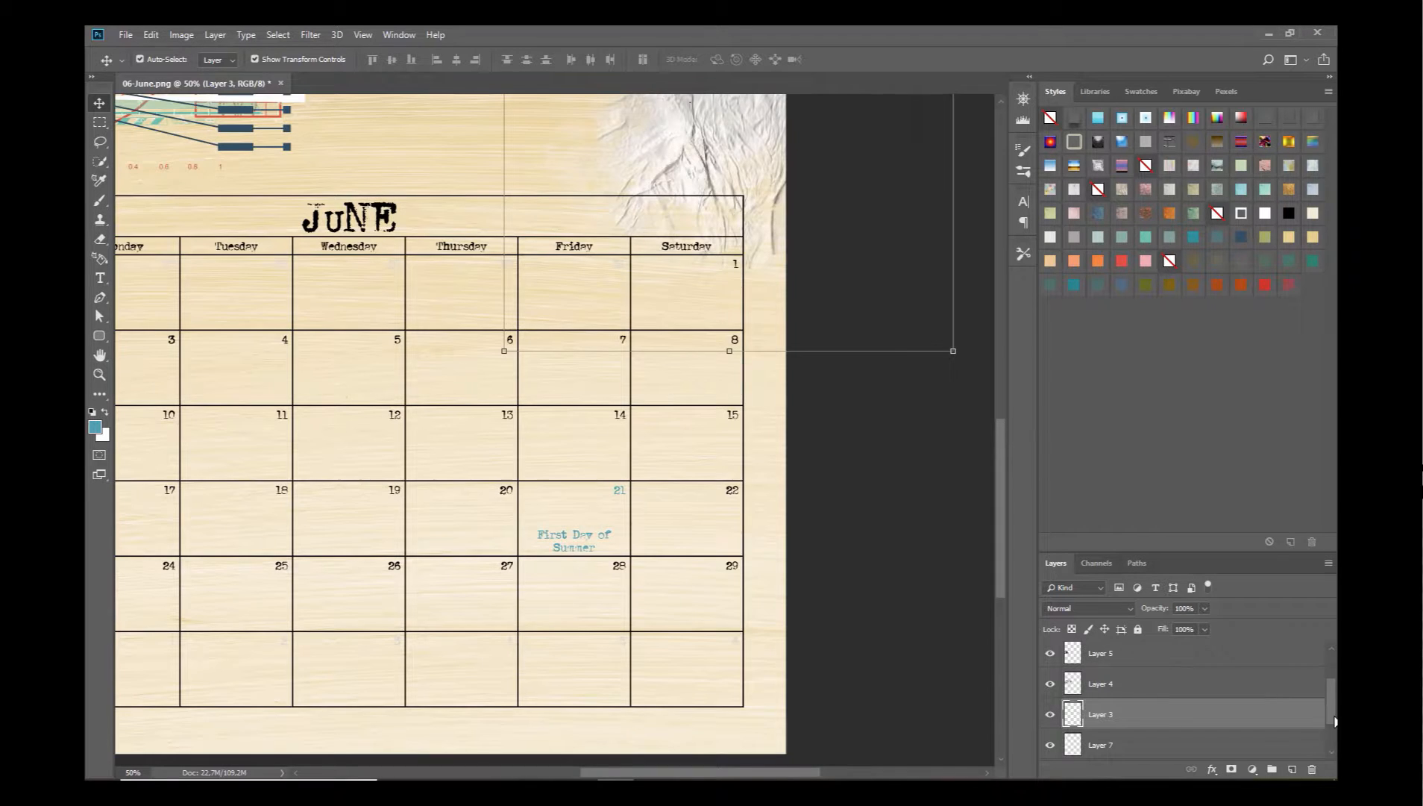
Step: Start Replace Color on the calendar grid's Layer 1 and sample the teal of the "First Day of Summer" text as the selection color
scroll(1329, 732, "down", 3)
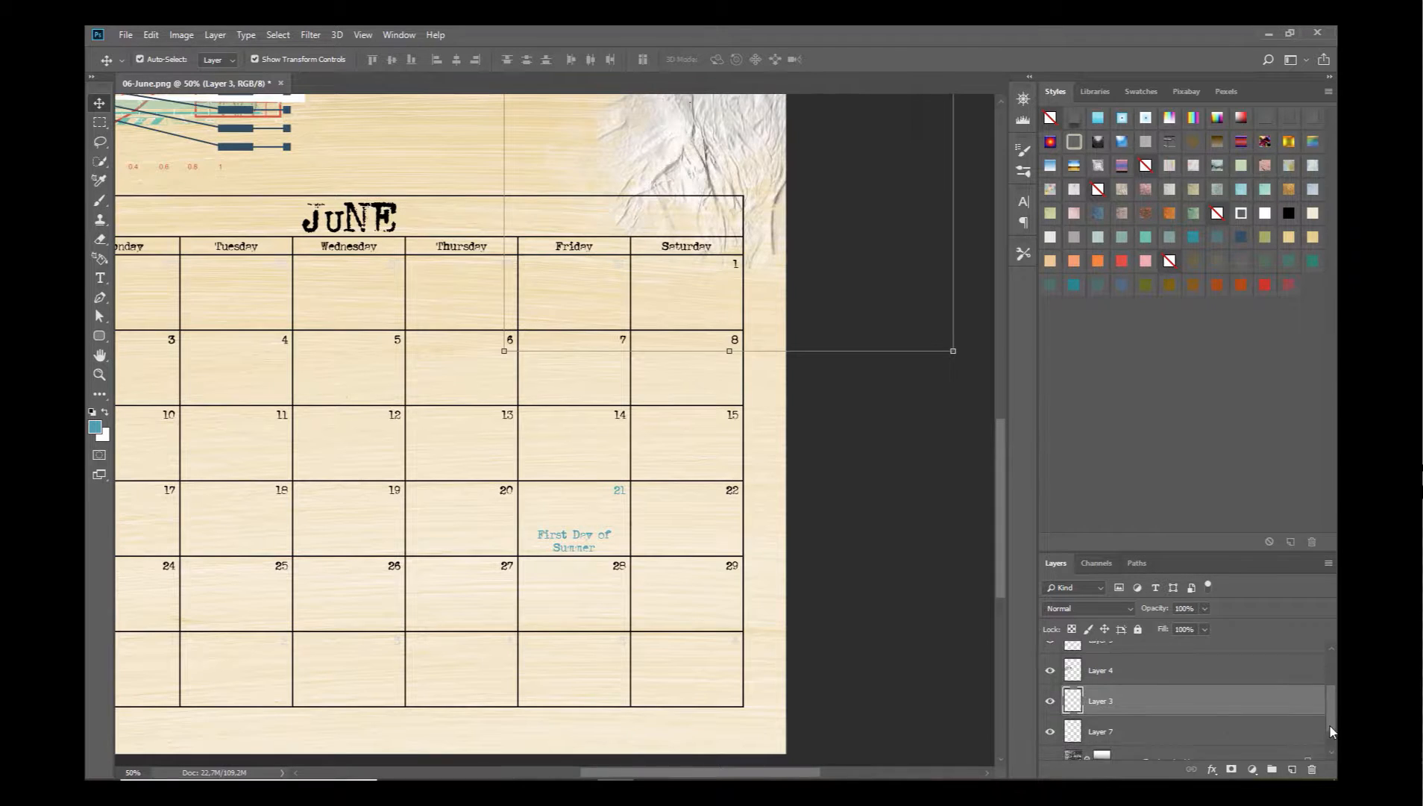
scroll(1333, 768, "up", 3)
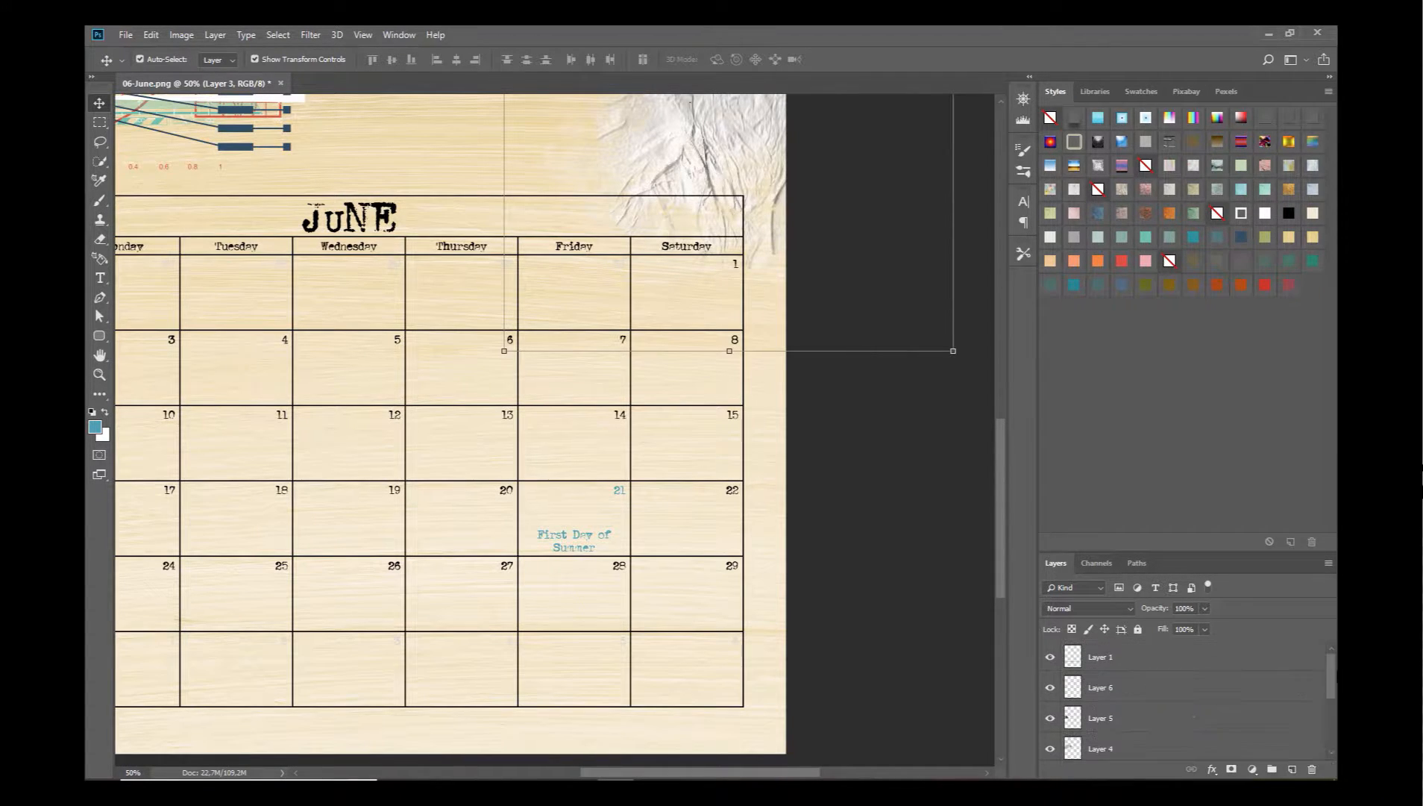
left_click(1168, 669)
left_click(181, 35)
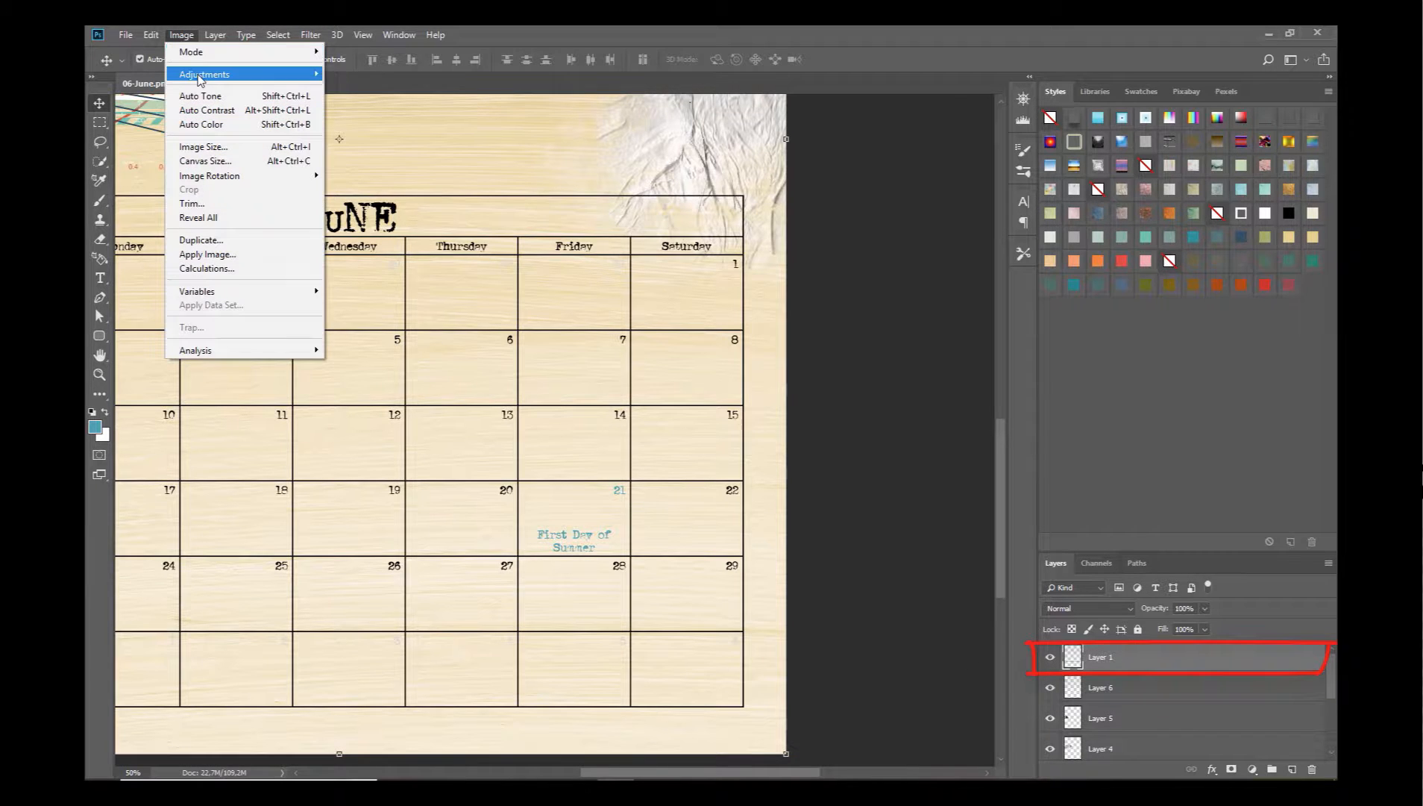
mouse_move(200, 79)
left_click(373, 403)
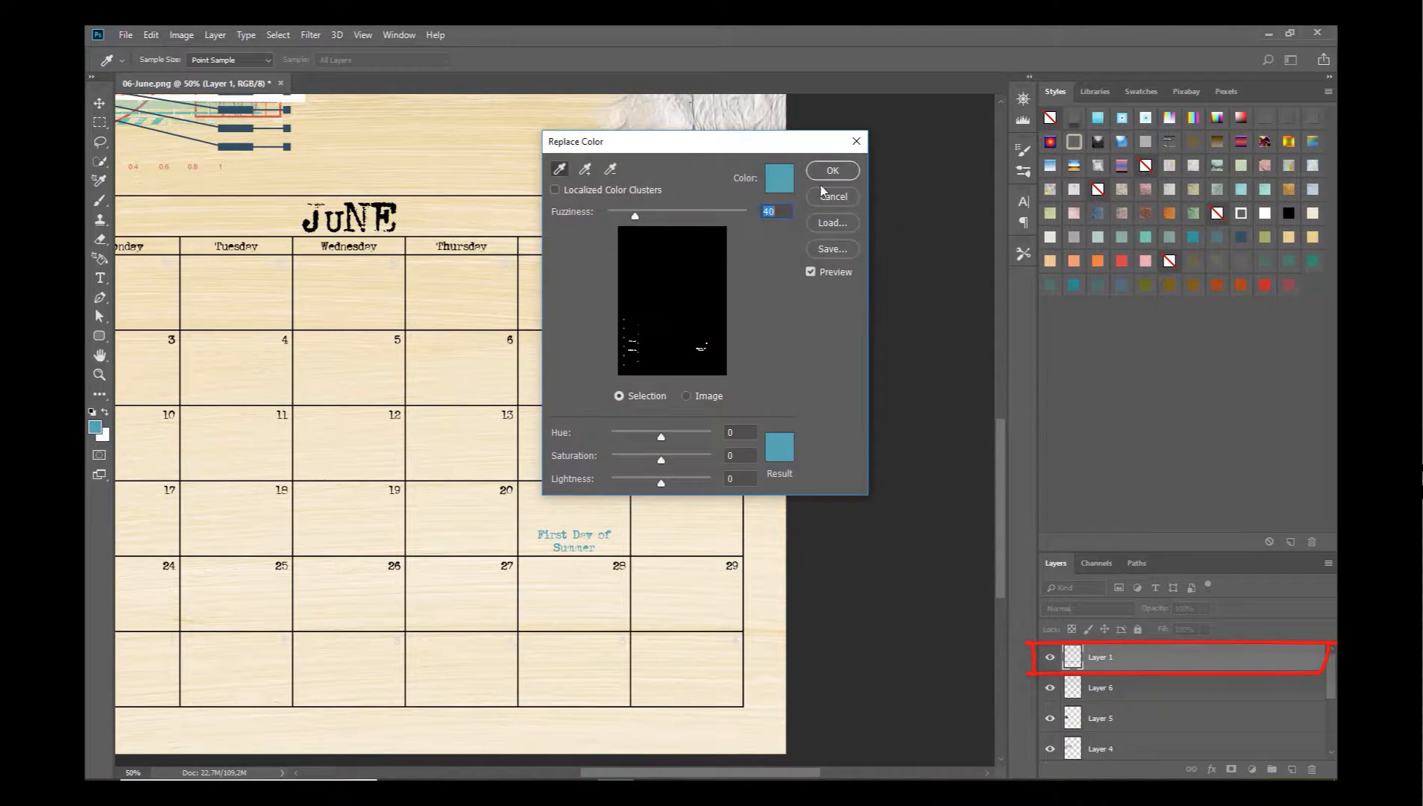
left_click(779, 177)
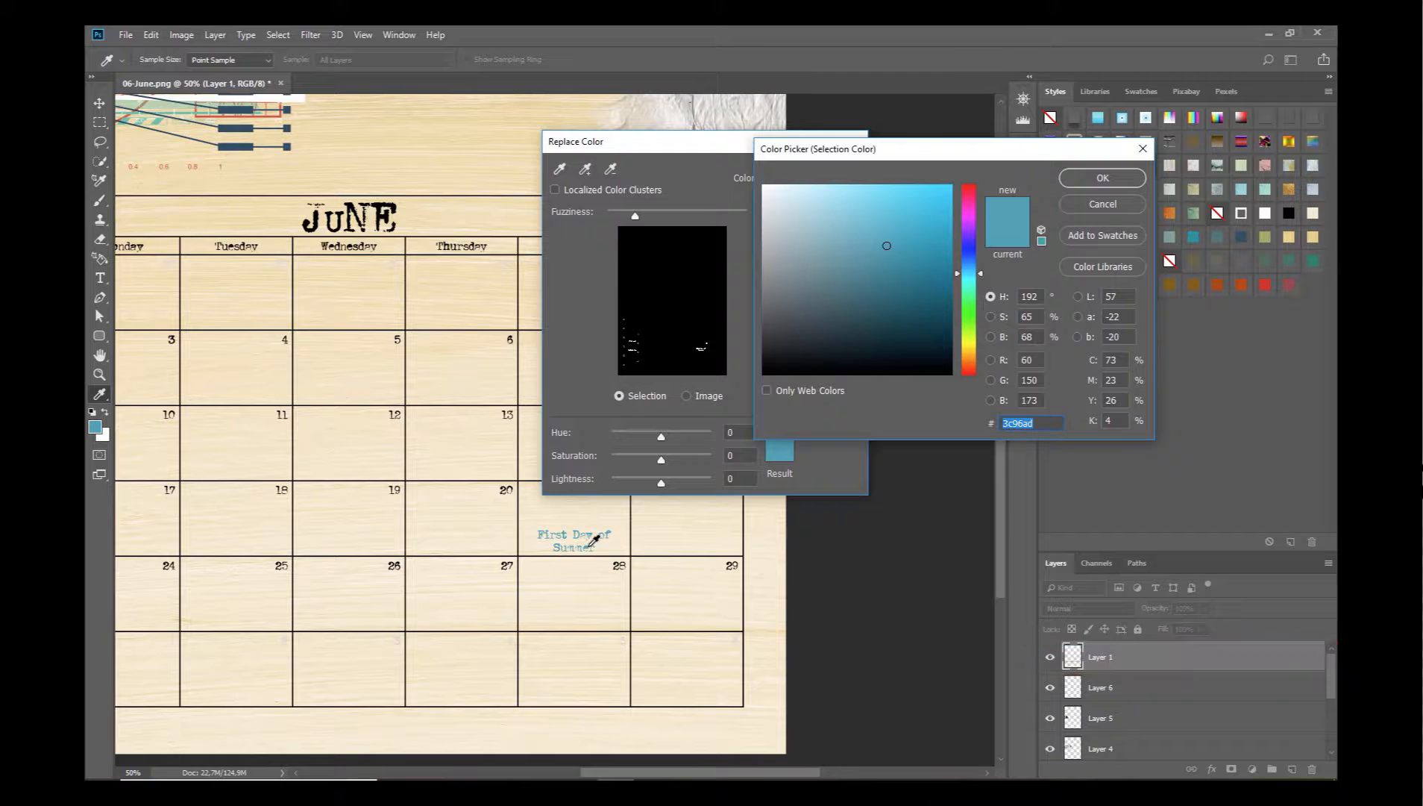
left_click(588, 548)
left_click(1102, 178)
Step: Set the replacement's result color to the dark grey 3c4244 and apply it to the teal calendar text
left_click(780, 451)
left_click(916, 326)
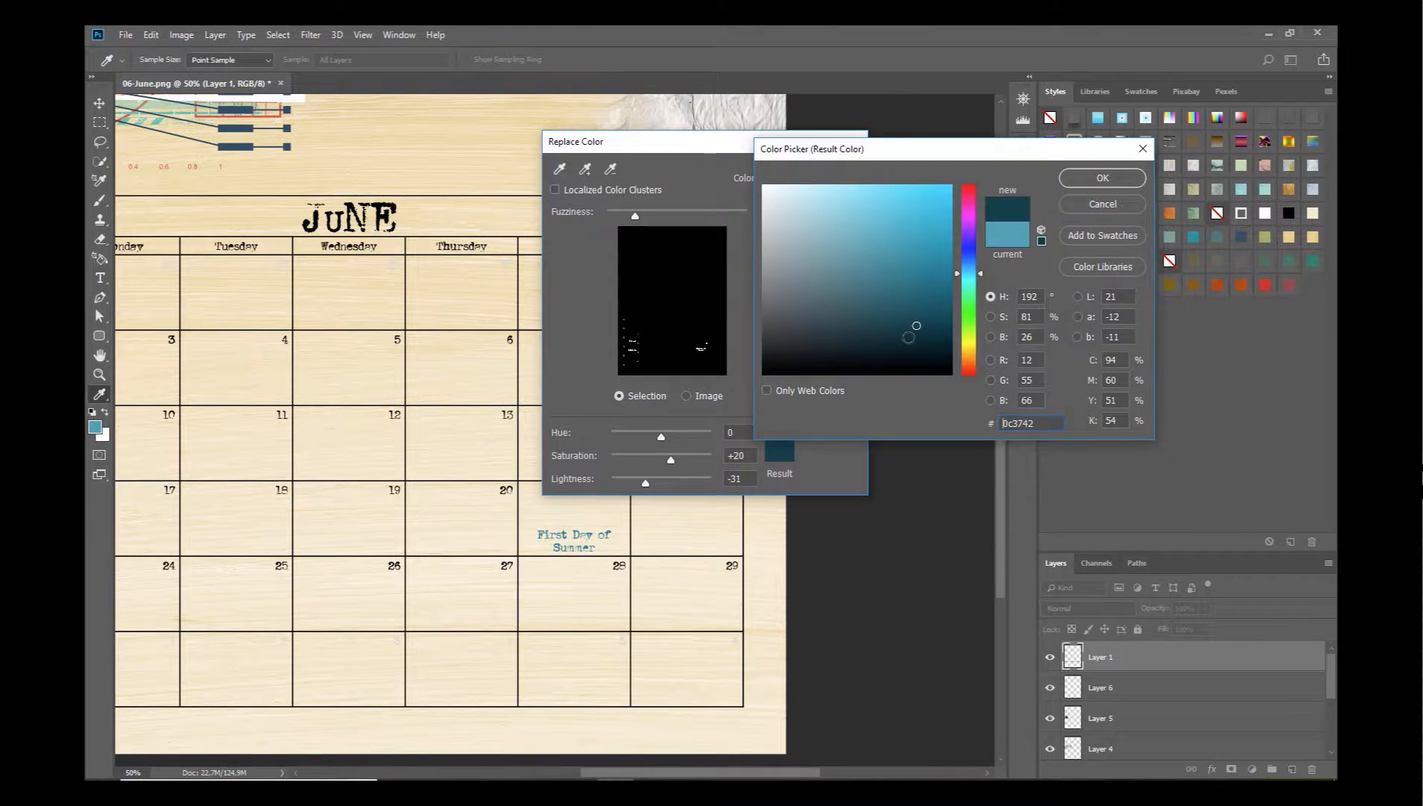
left_click(900, 347)
mouse_move(891, 369)
left_mouse_down()
mouse_move(794, 346)
mouse_move(785, 324)
left_mouse_up()
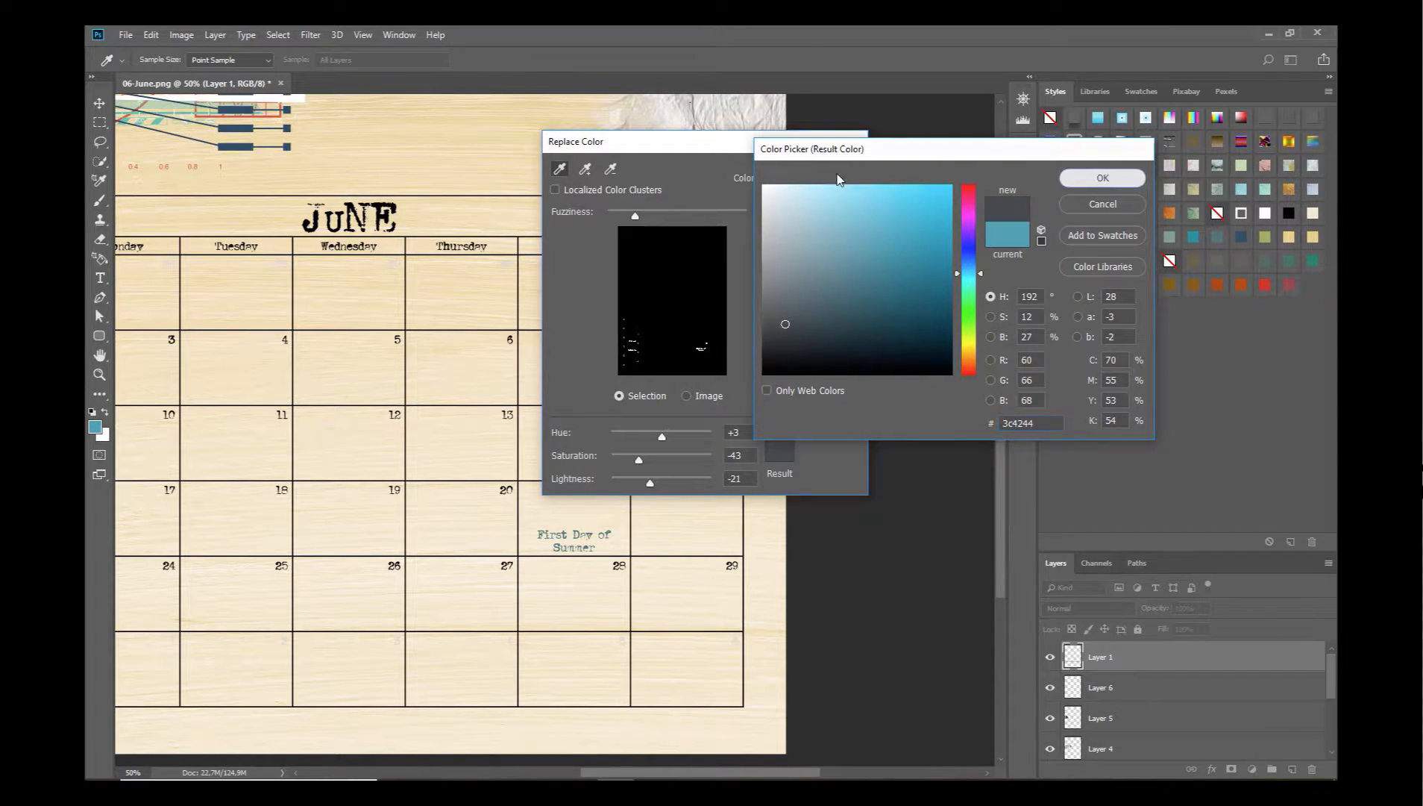
left_click(1102, 177)
left_click(833, 173)
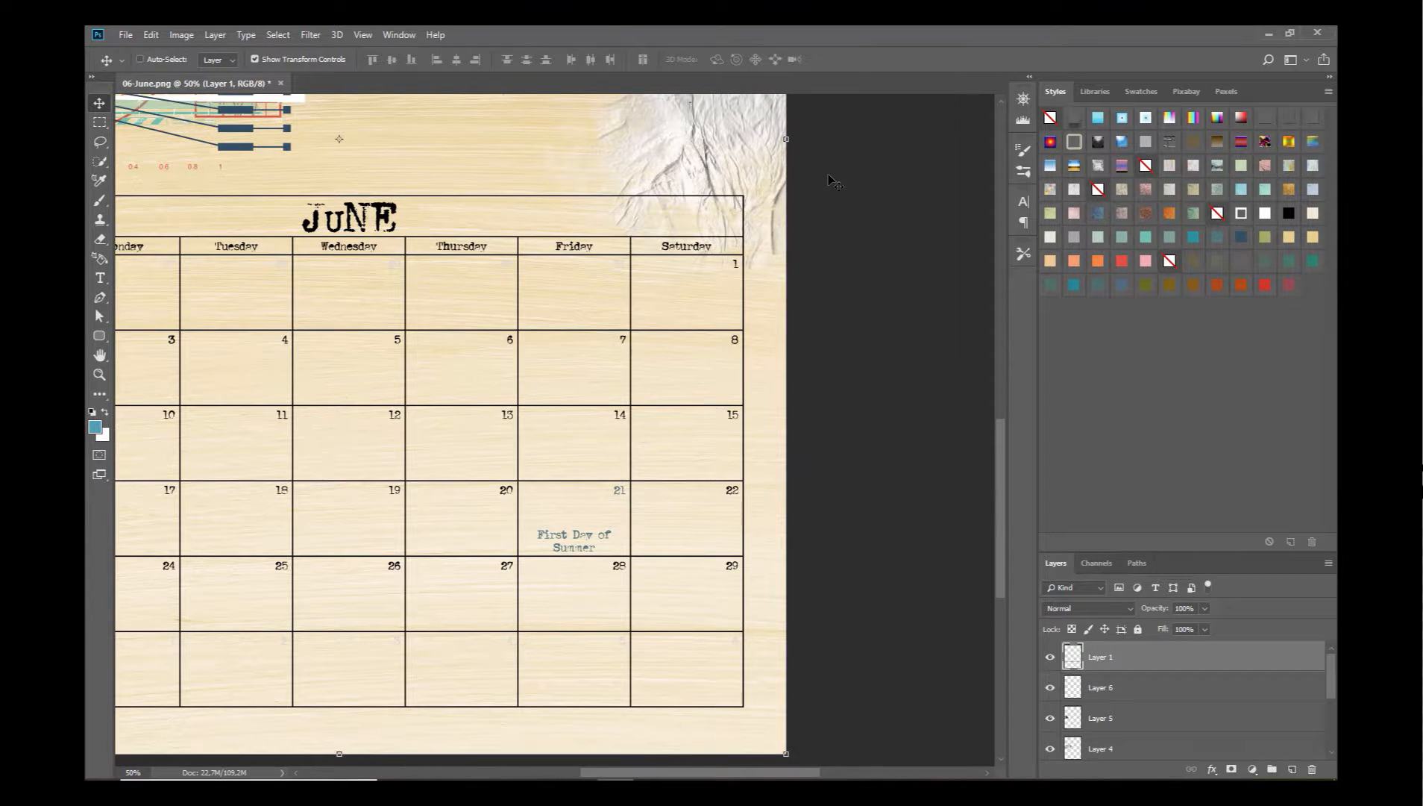
Step: Open the nbk-imagine-WA-dream-big word art from the nbk-imagine-WA folder inside Juni
key("ctrl+0")
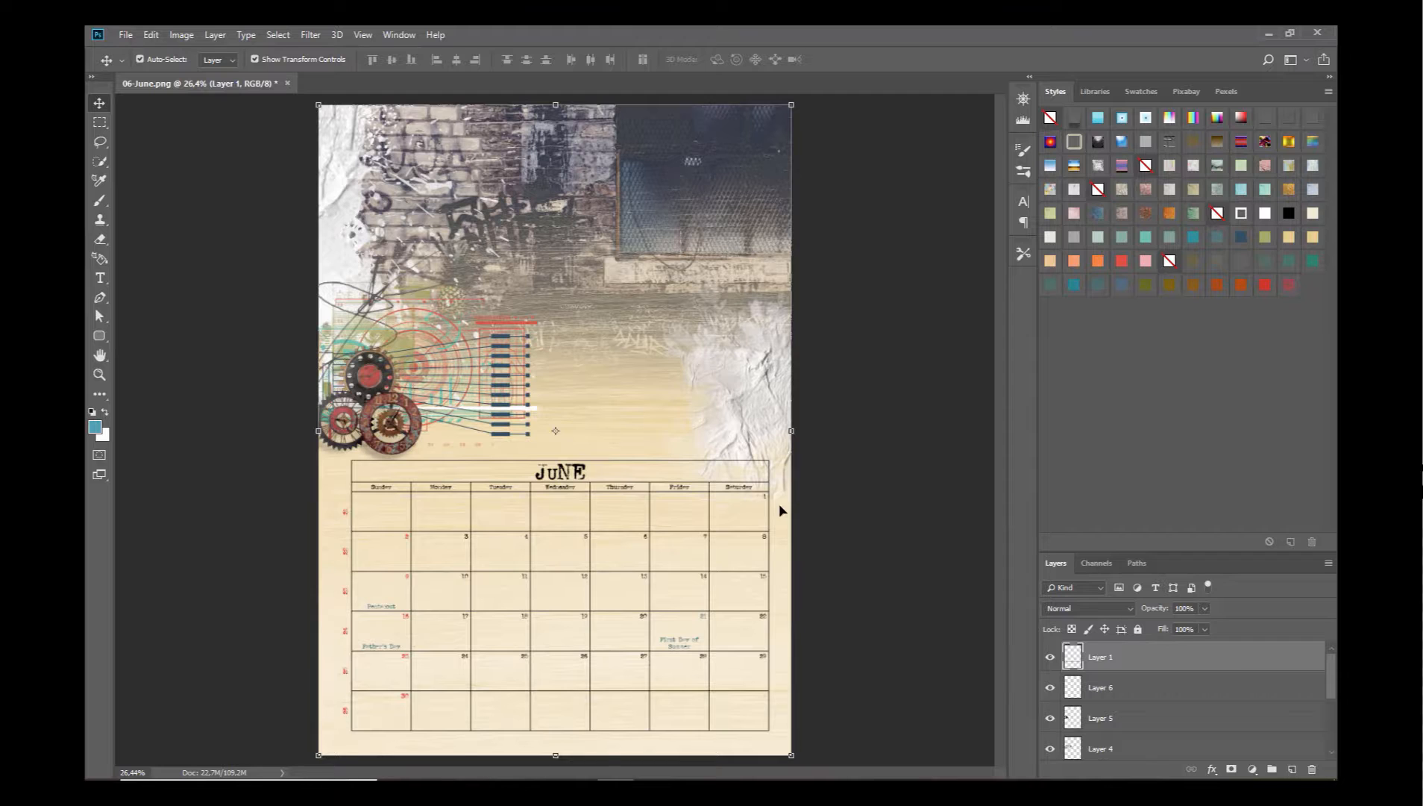
left_click(125, 36)
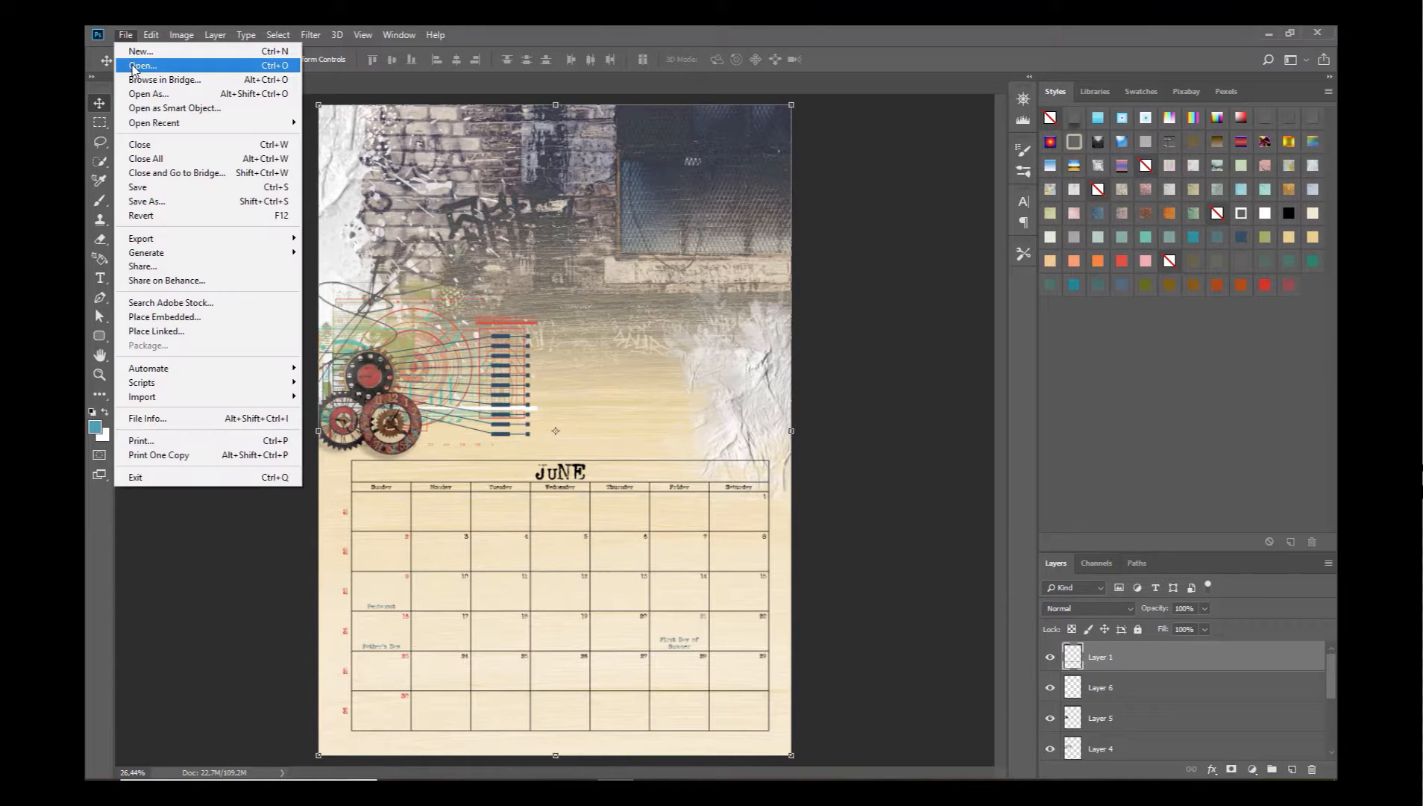
left_click(142, 70)
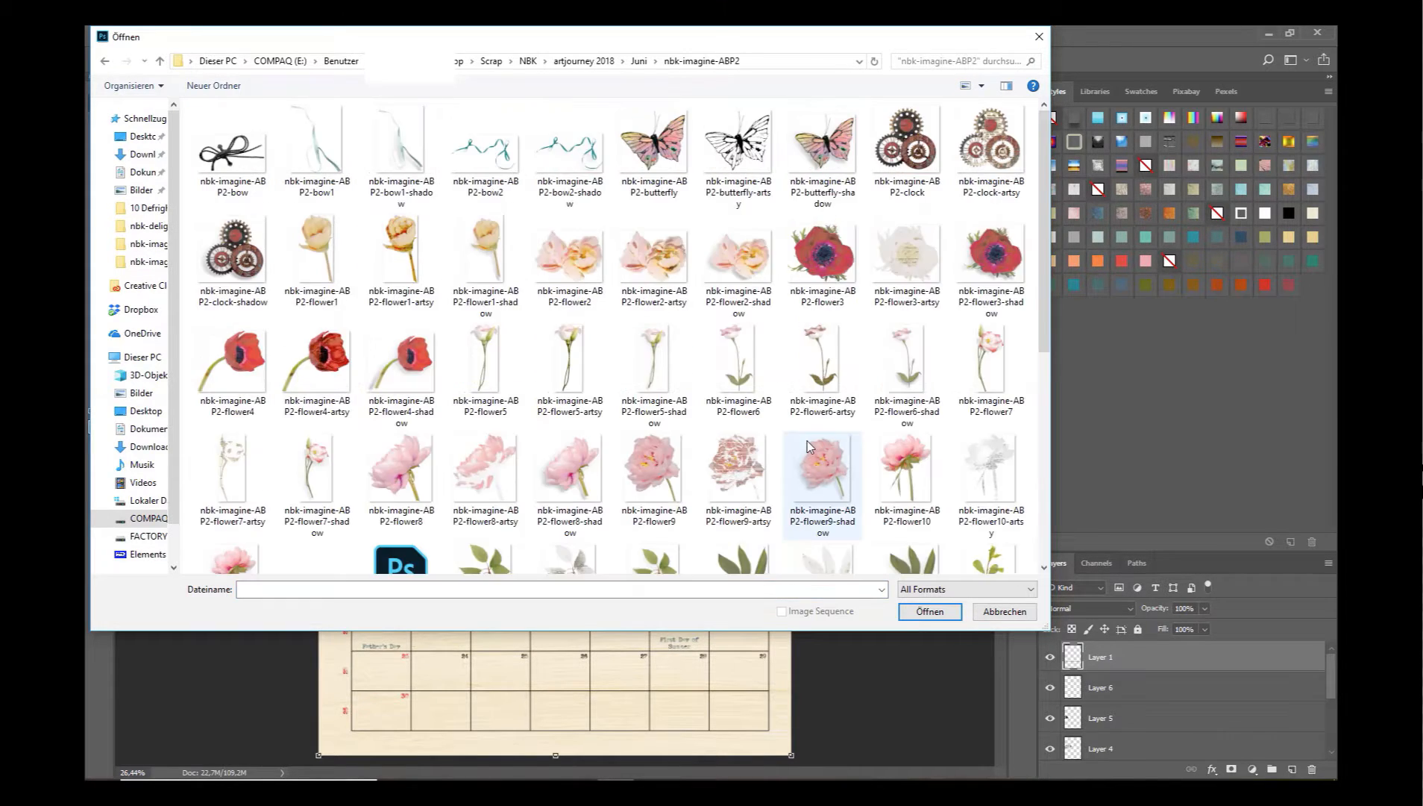
scroll(823, 450, "down", 5)
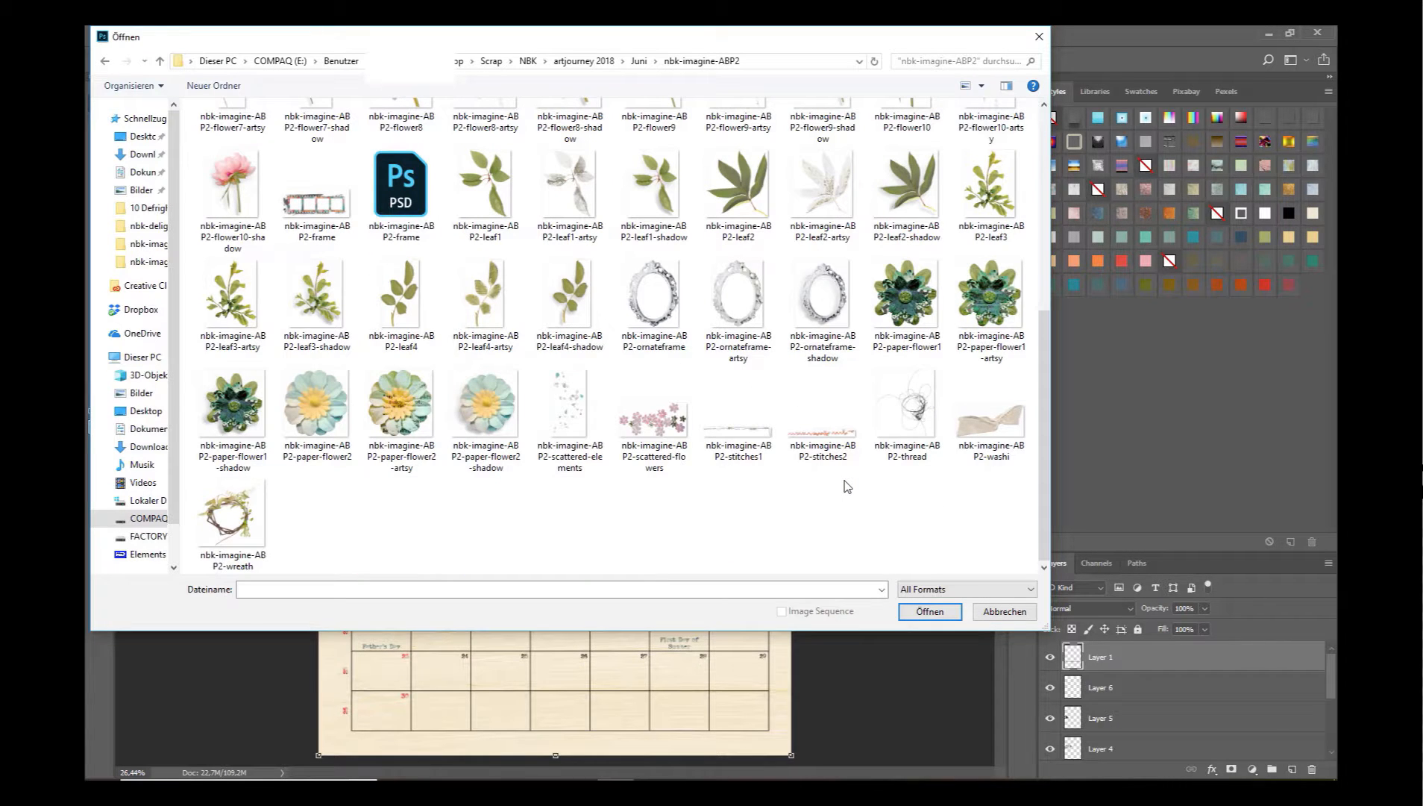
left_click(636, 62)
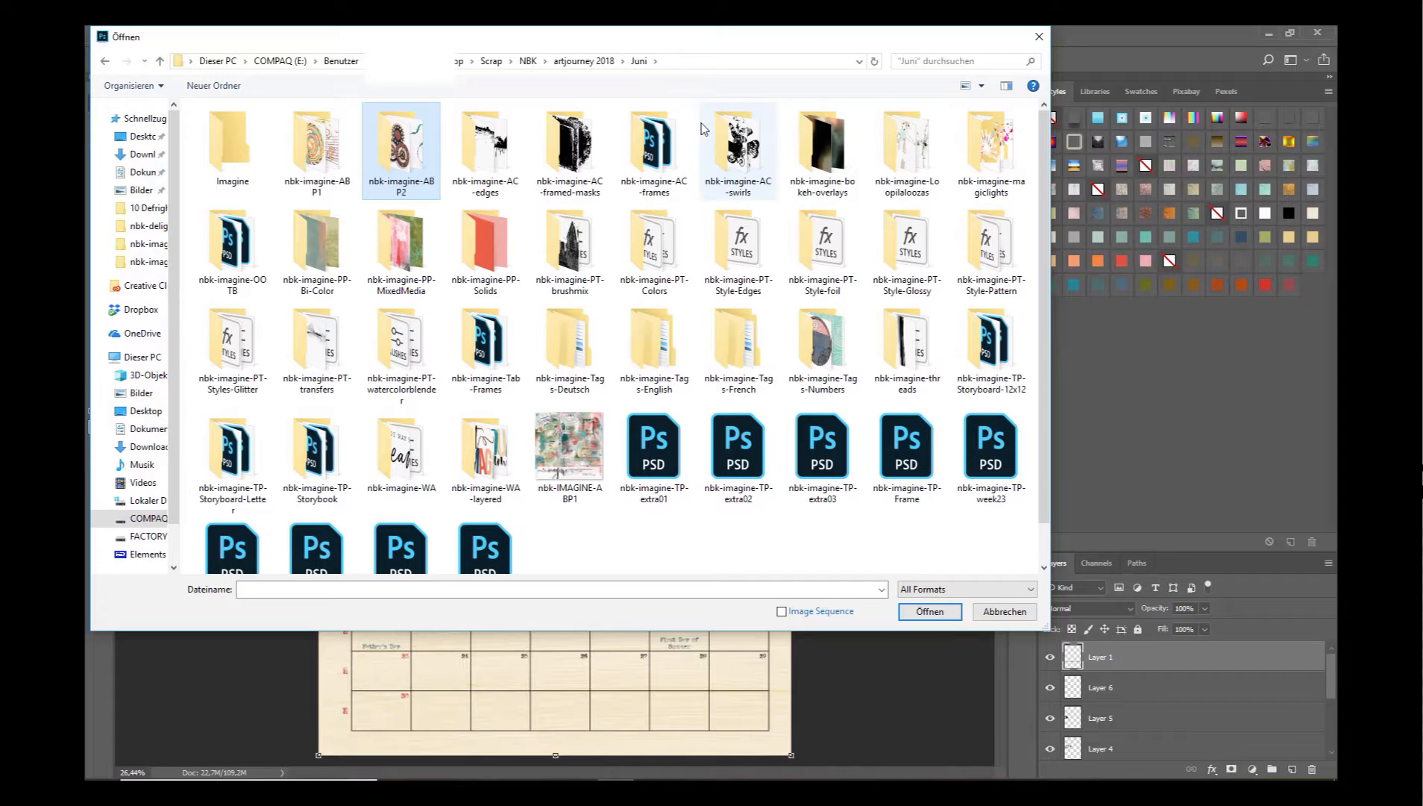
double_click(372, 448)
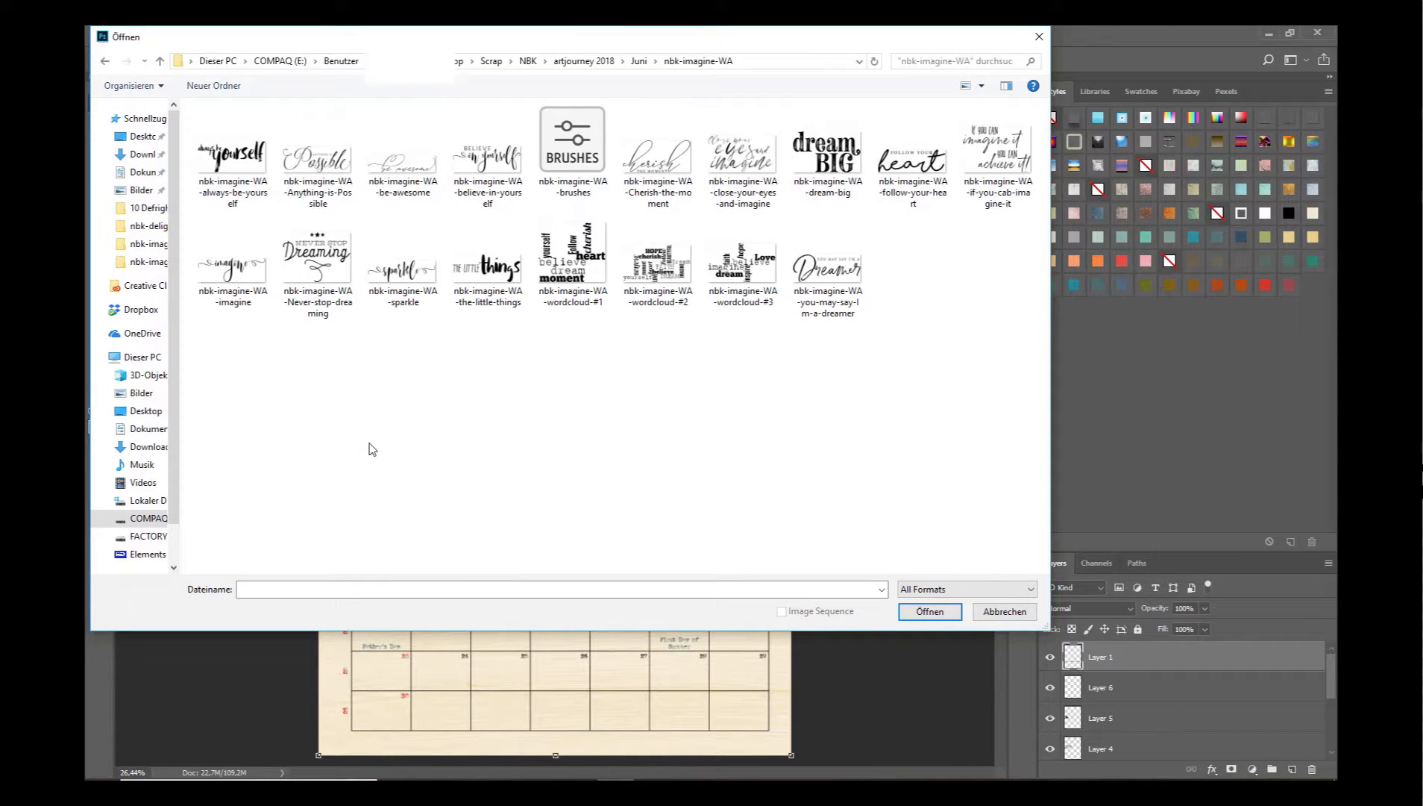
double_click(834, 170)
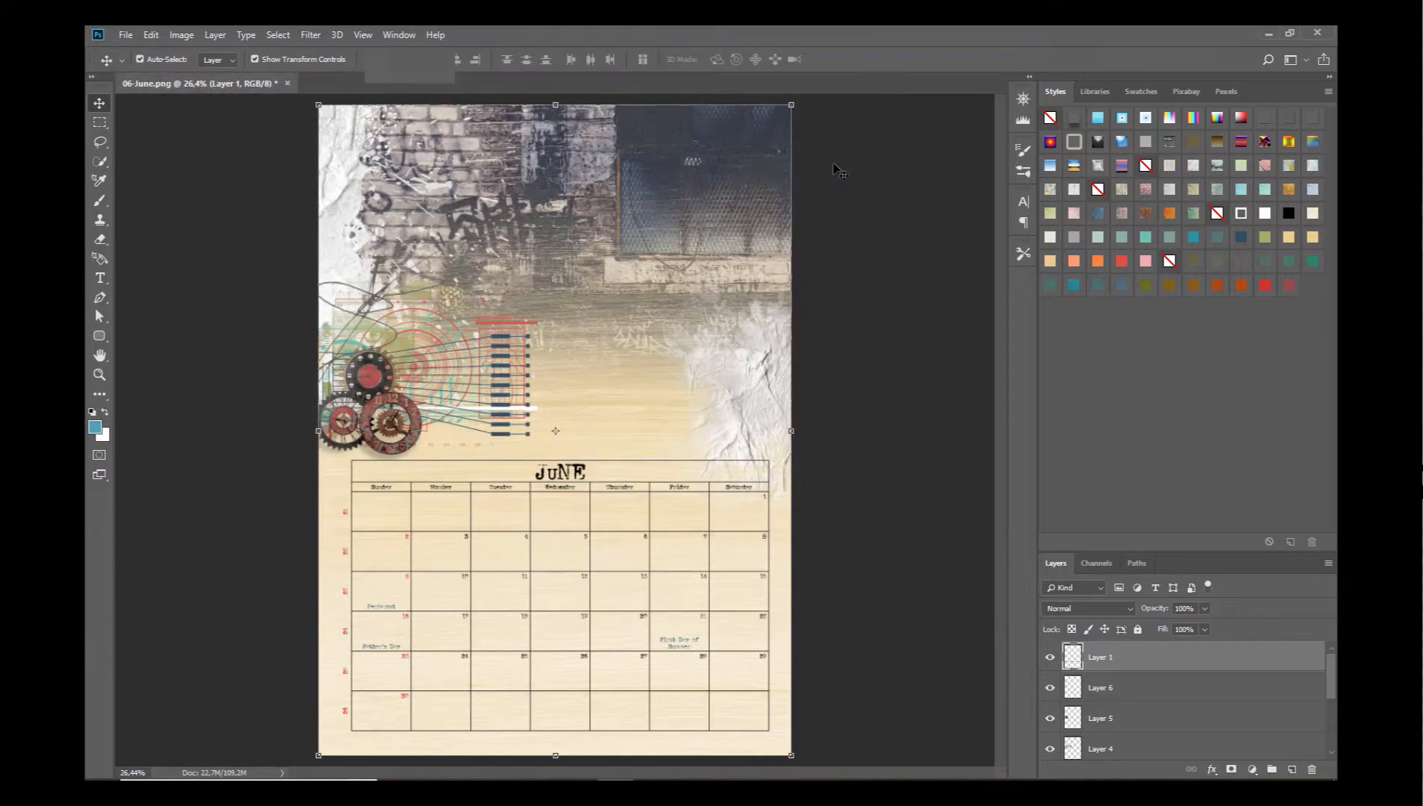
Step: Copy the "dream BIG" word art into the calendar, scaled down just above the grid beside the crumpled paper texture
left_click_drag(617, 107, 634, 268)
left_click_drag(731, 358, 703, 205)
left_click(896, 265)
left_click(895, 265)
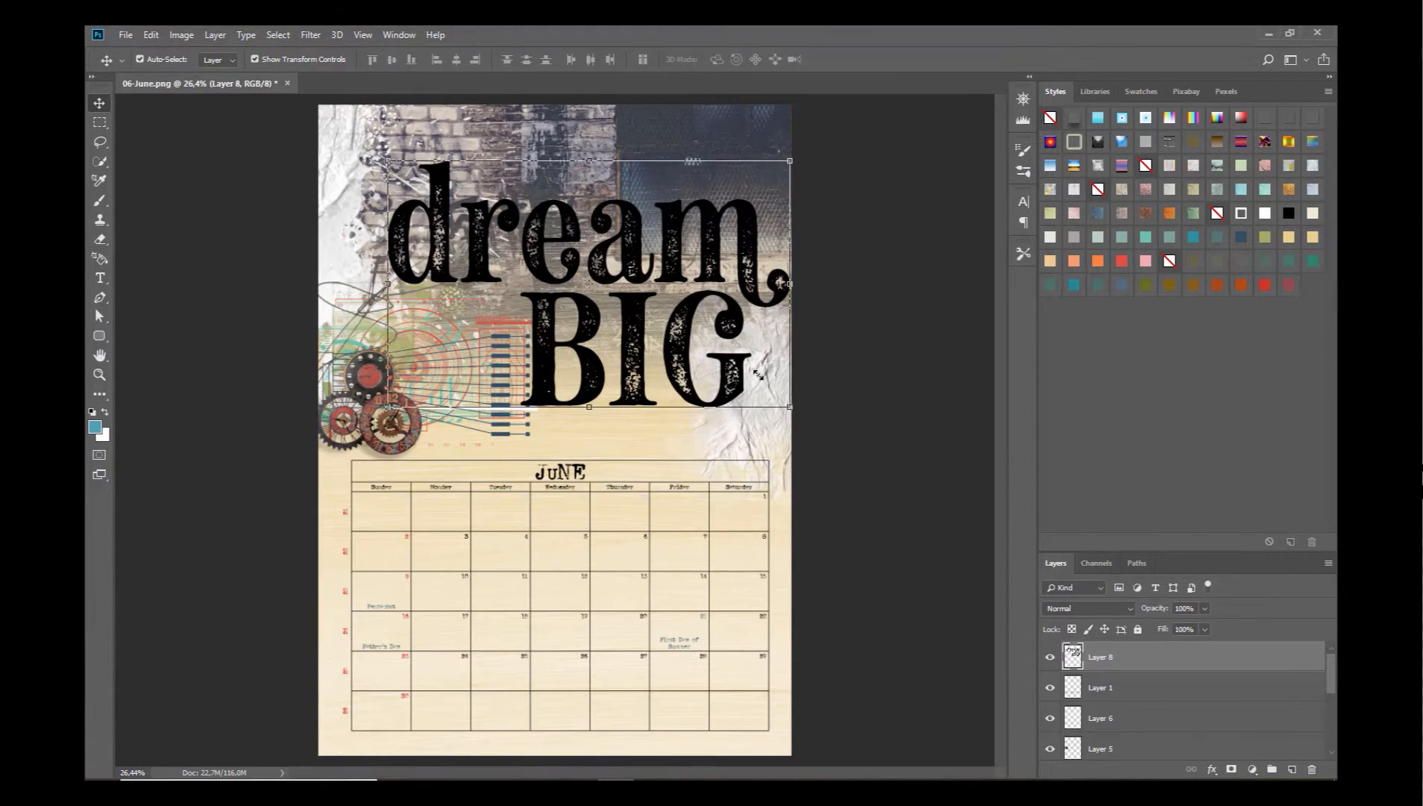
left_click_drag(794, 409, 683, 403)
left_click(758, 60)
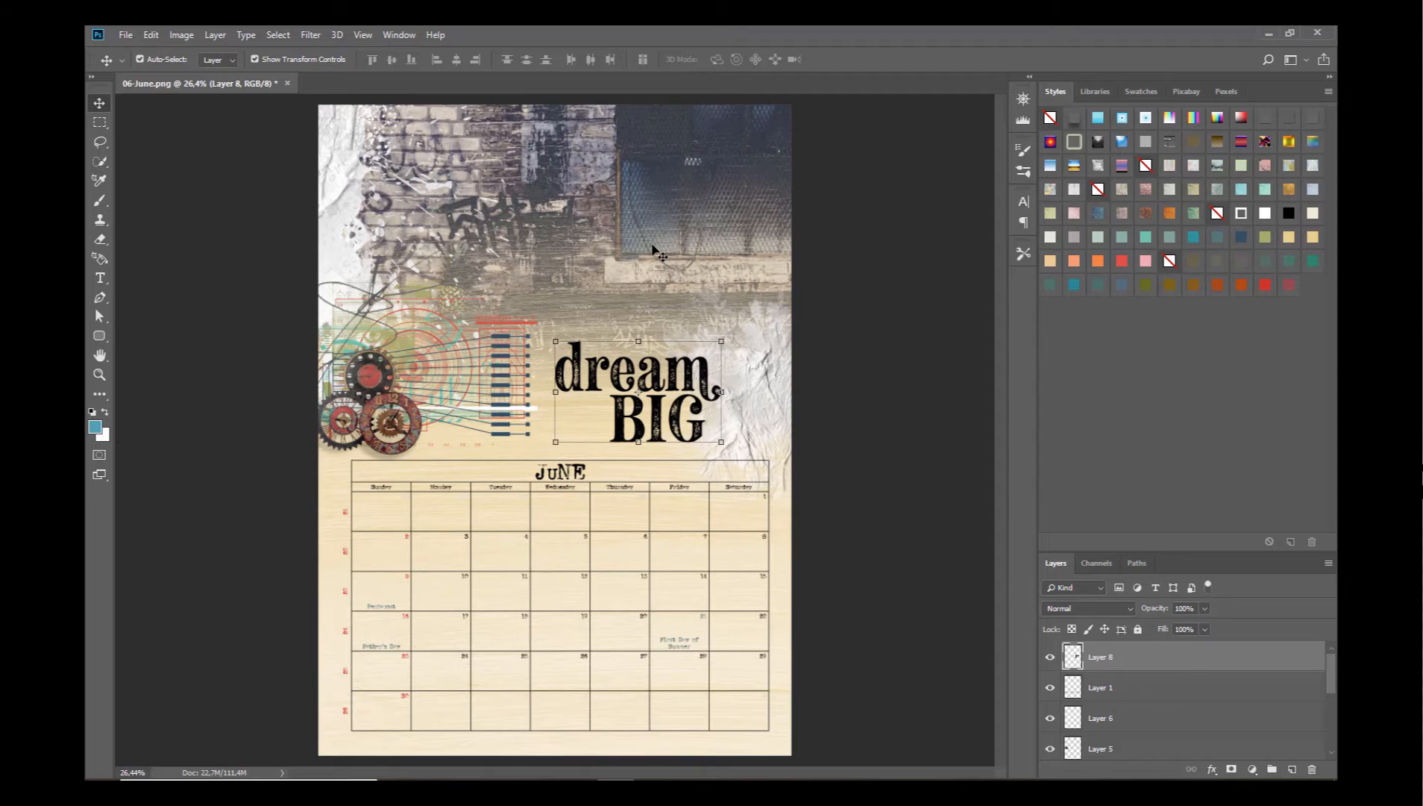
Step: Select the graffiti photo layer in the calendar
left_click(655, 252)
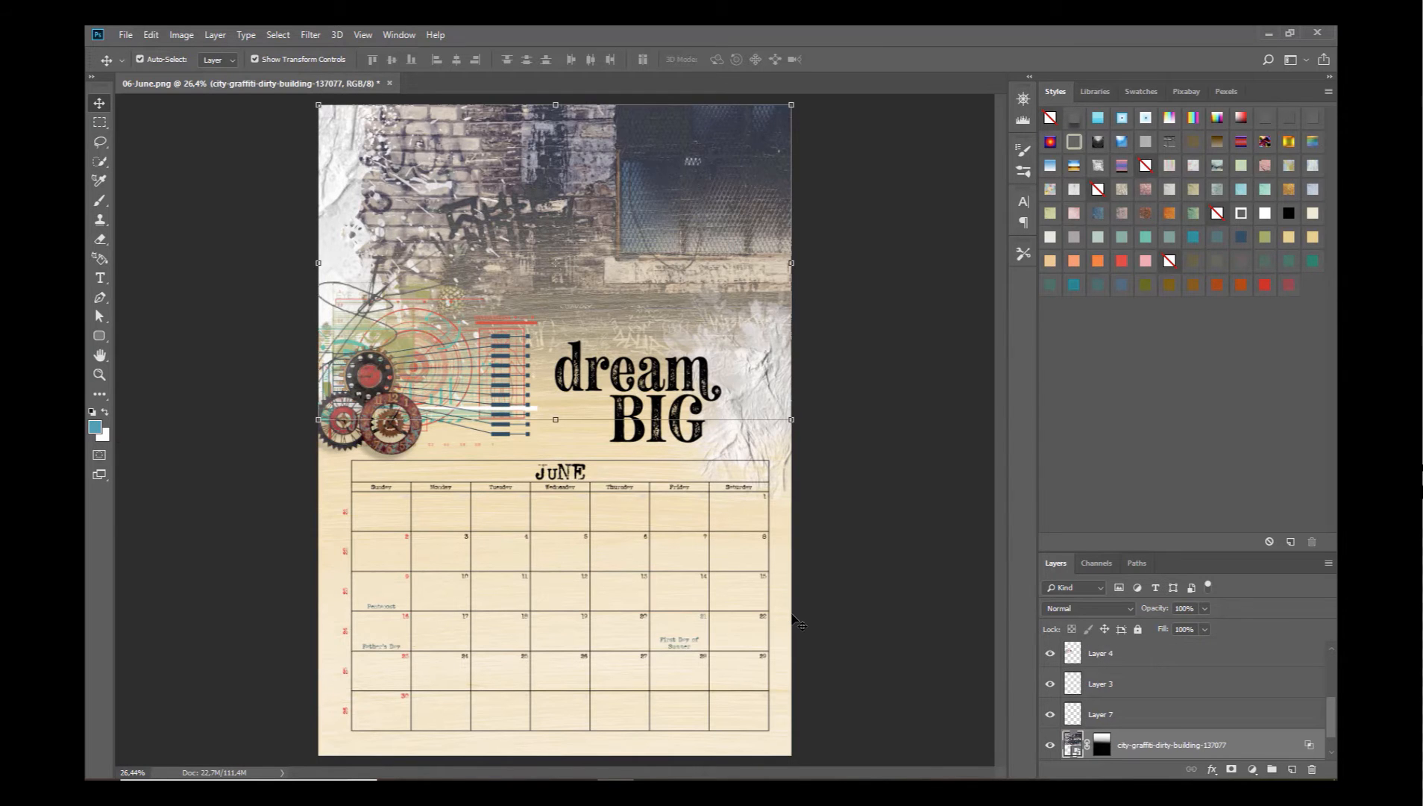